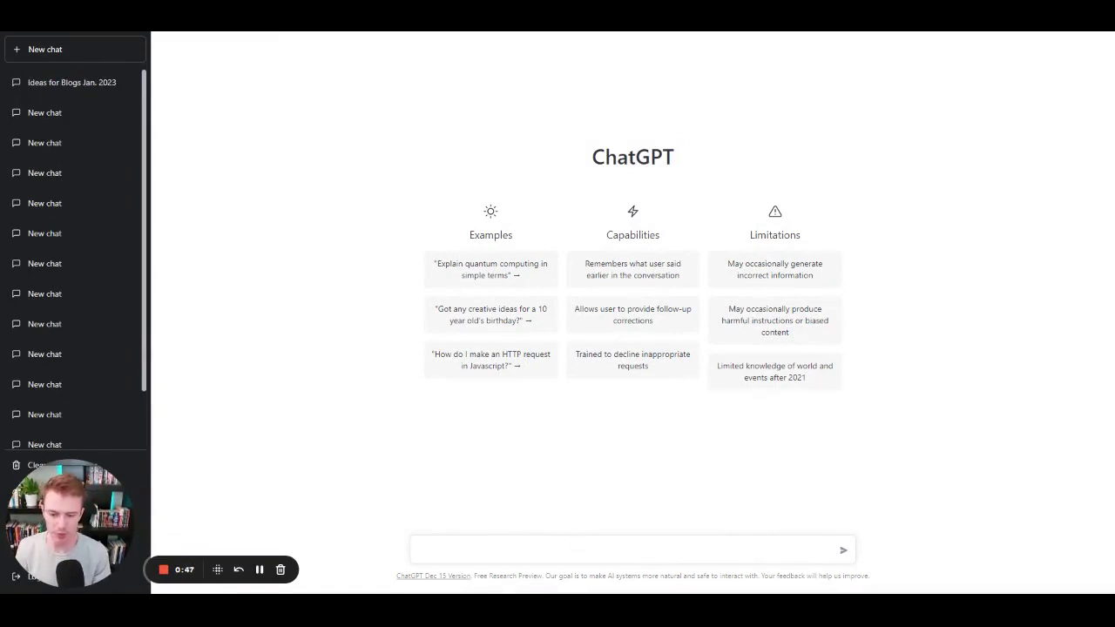
Step: Submit the prompt "Write a blog article for avoiding burnout in a startup"
{"action": "type", "text": "Write a blog art"}
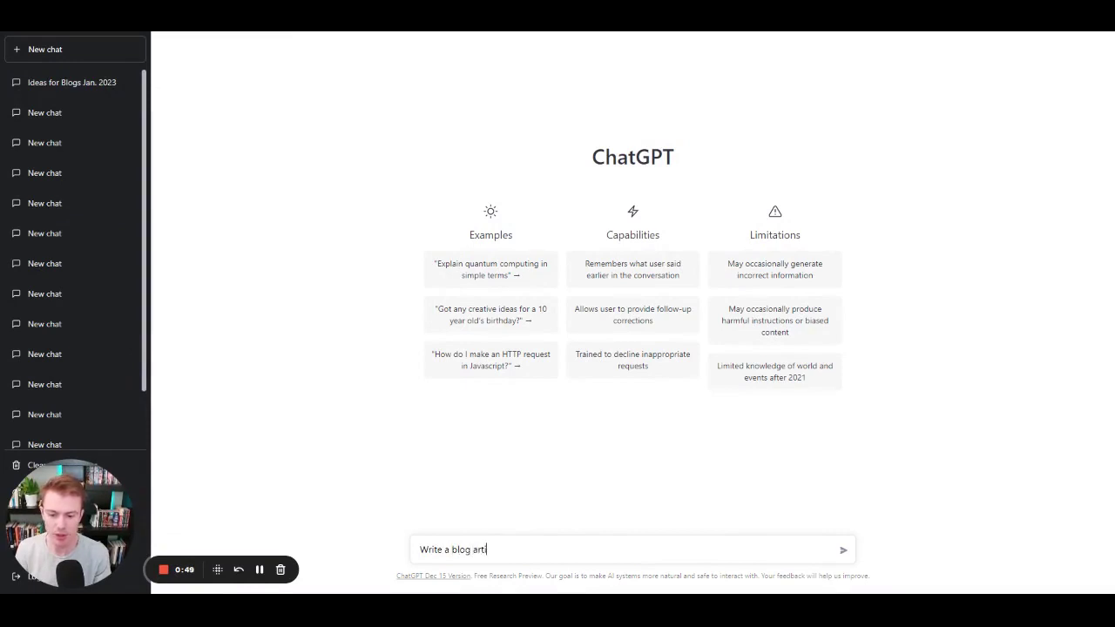
{"action": "type", "text": "icle for avoiding bu"}
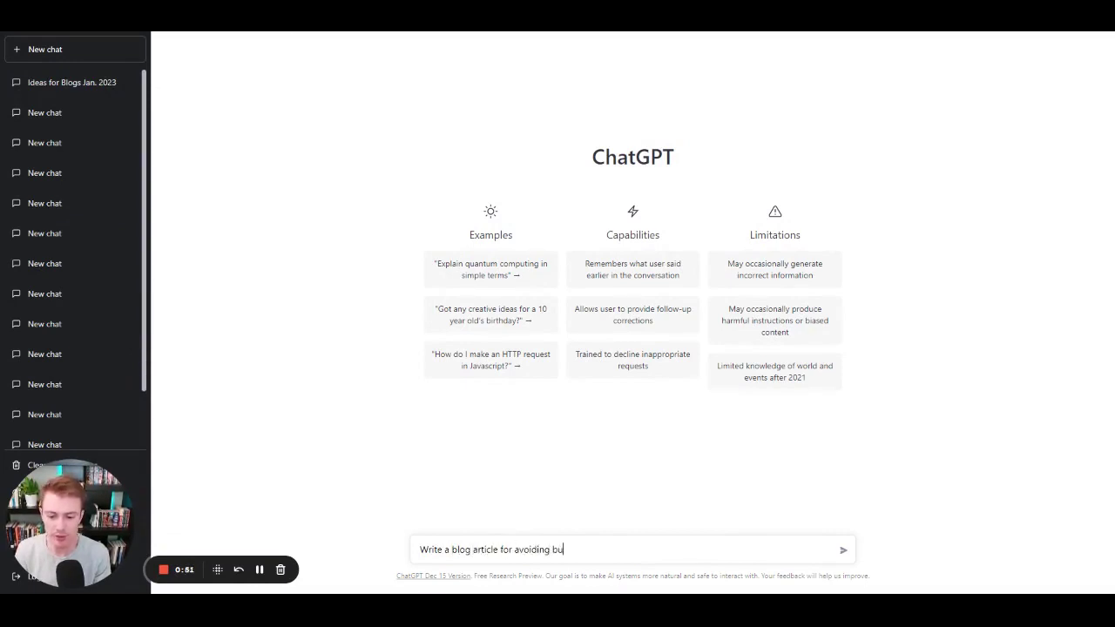
{"action": "type", "text": "rnout in a startup"}
{"action": "key", "text": "Return"}
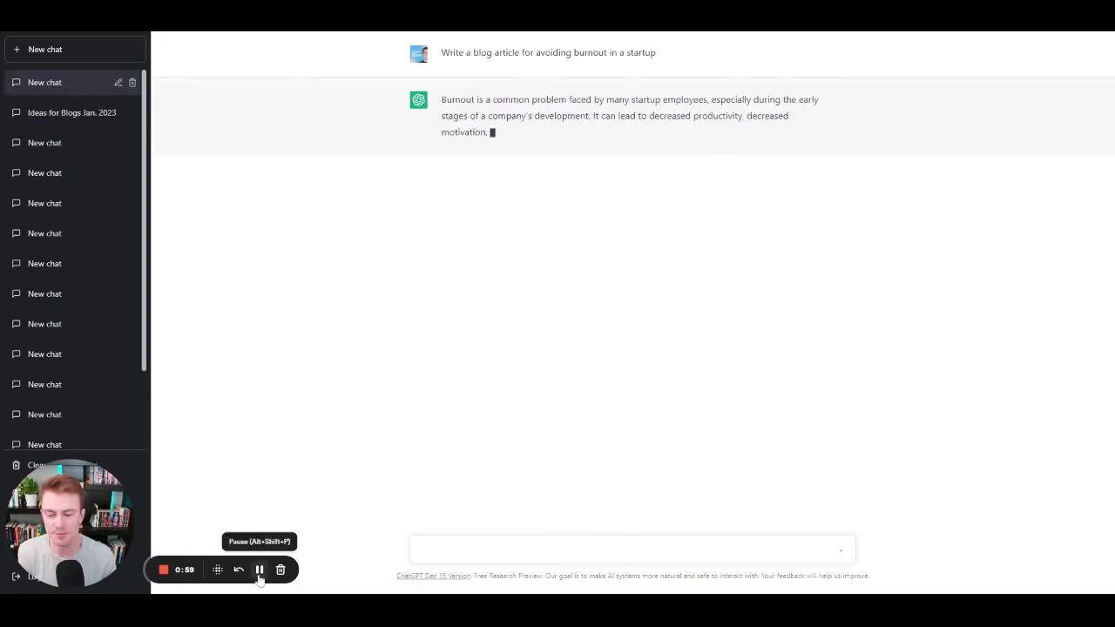
{"action": "left_click", "coordinate": [258, 570]}
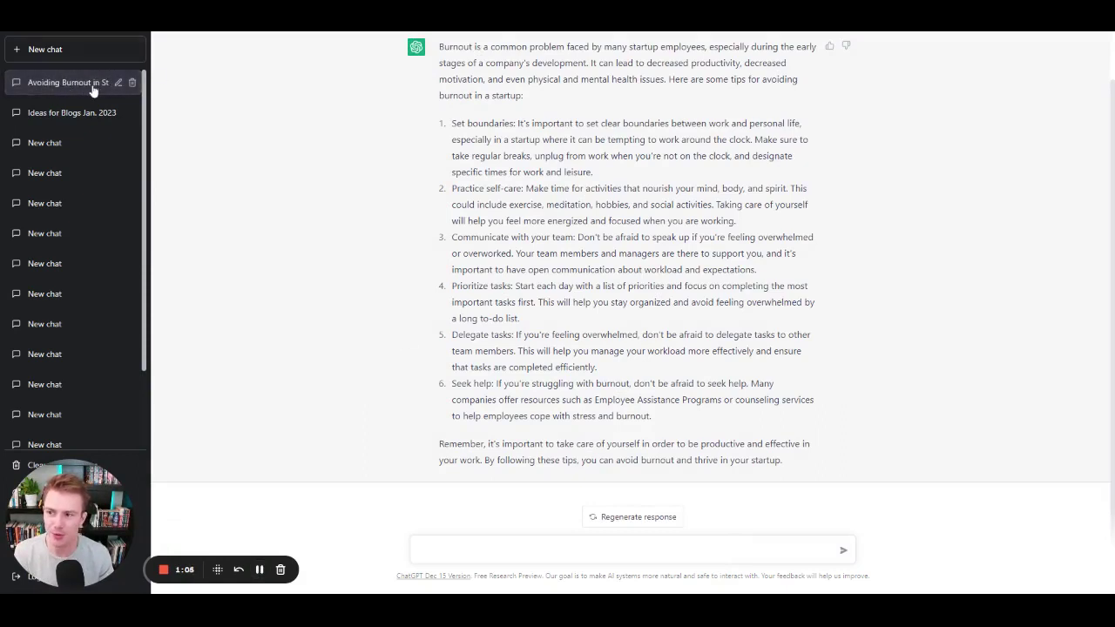
Step: Review the generated burnout article and submit the follow-up prompt "write a title for that blog article"
{"action": "scroll", "coordinate": [704, 283], "scroll_direction": "up", "scroll_amount": 1}
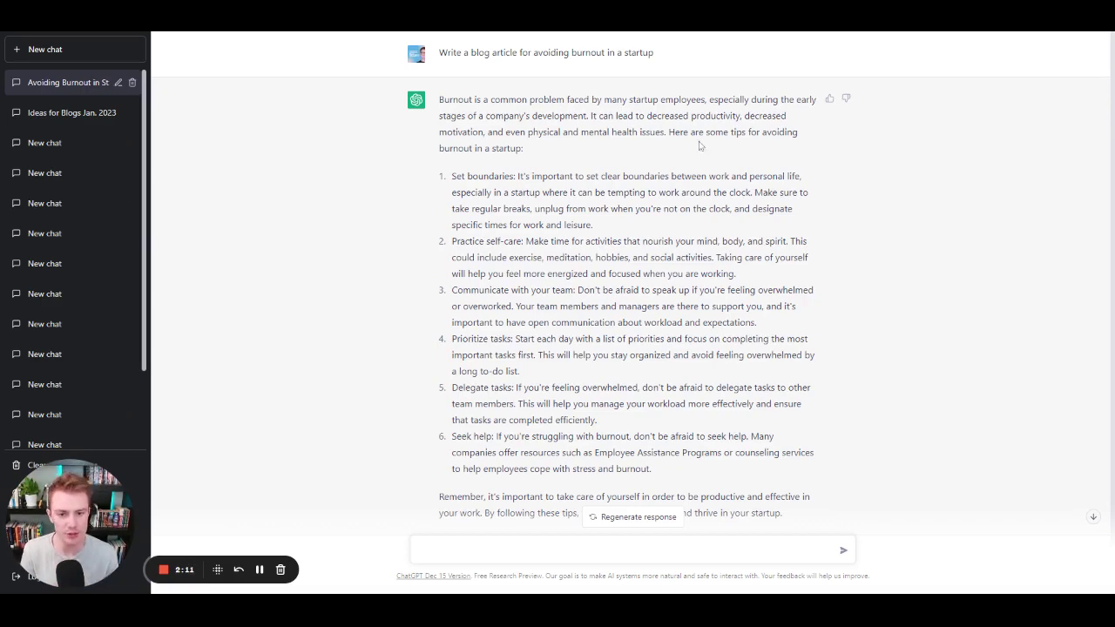
{"action": "scroll", "coordinate": [699, 146], "scroll_direction": "down", "scroll_amount": 1}
{"action": "scroll", "coordinate": [671, 145], "scroll_direction": "up", "scroll_amount": 1}
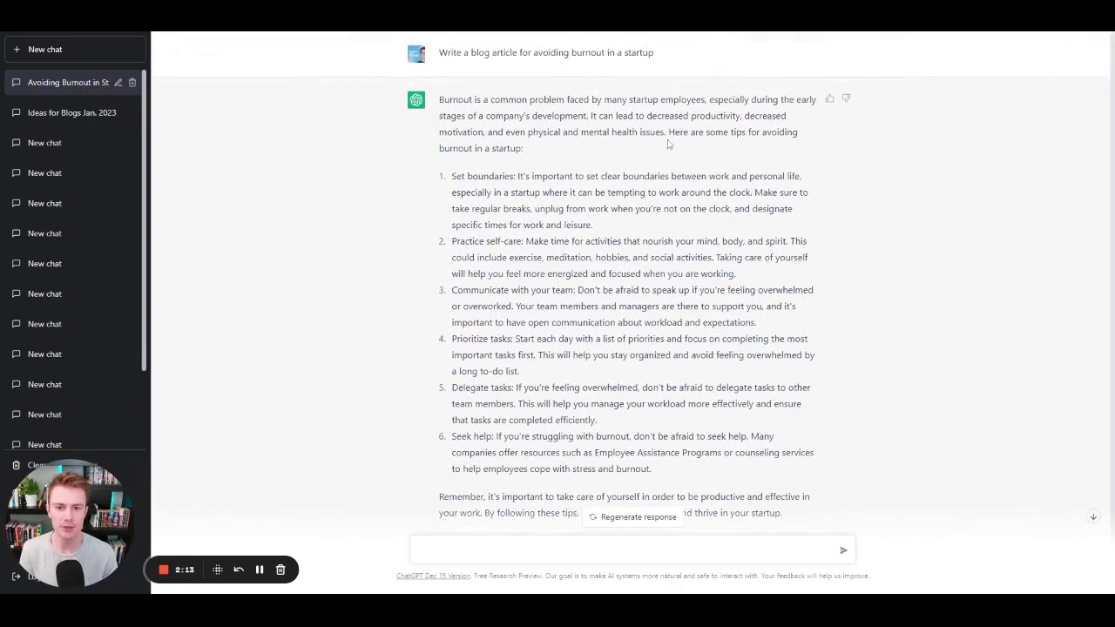
{"action": "scroll", "coordinate": [620, 560], "scroll_direction": "down", "scroll_amount": 1}
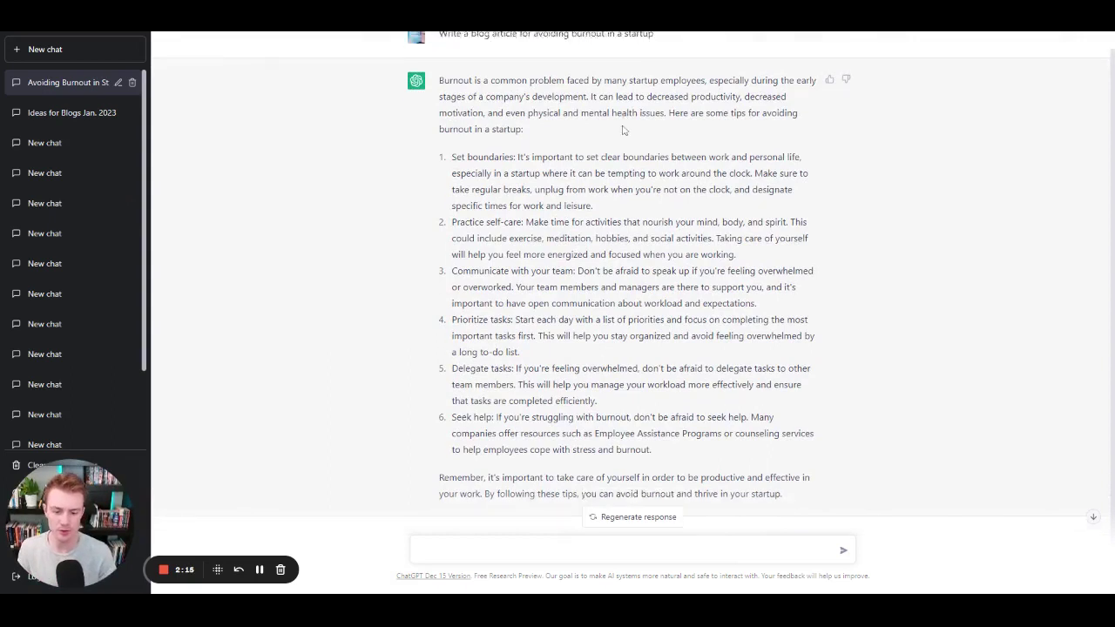
{"action": "left_click", "coordinate": [620, 560]}
{"action": "type", "text": "writ"}
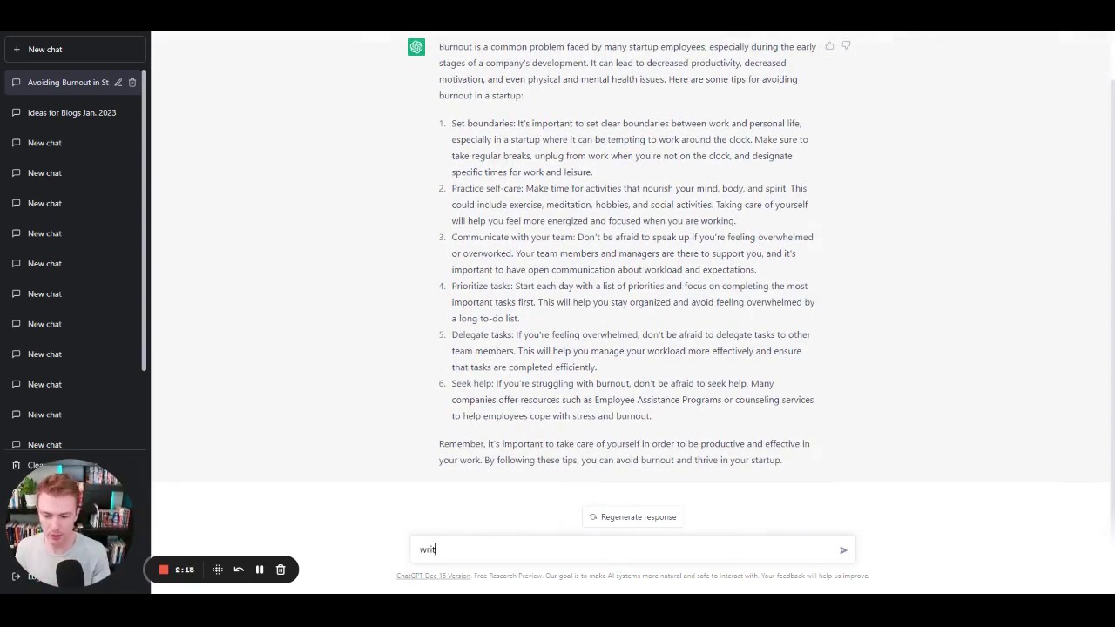
{"action": "type", "text": "e a title for that blog article"}
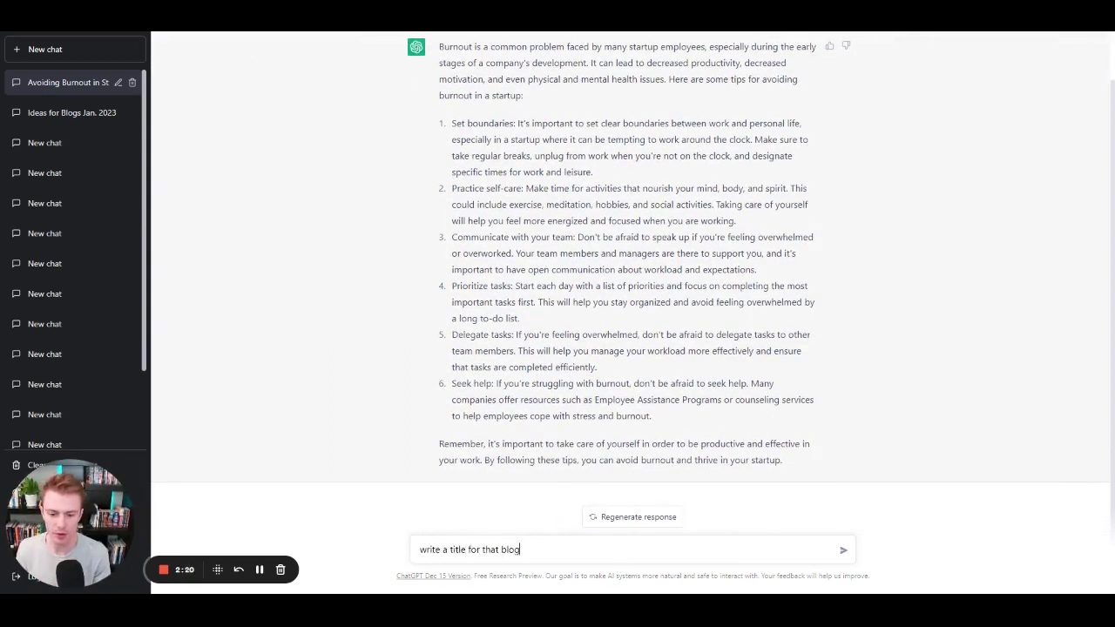
{"action": "key", "text": "Return"}
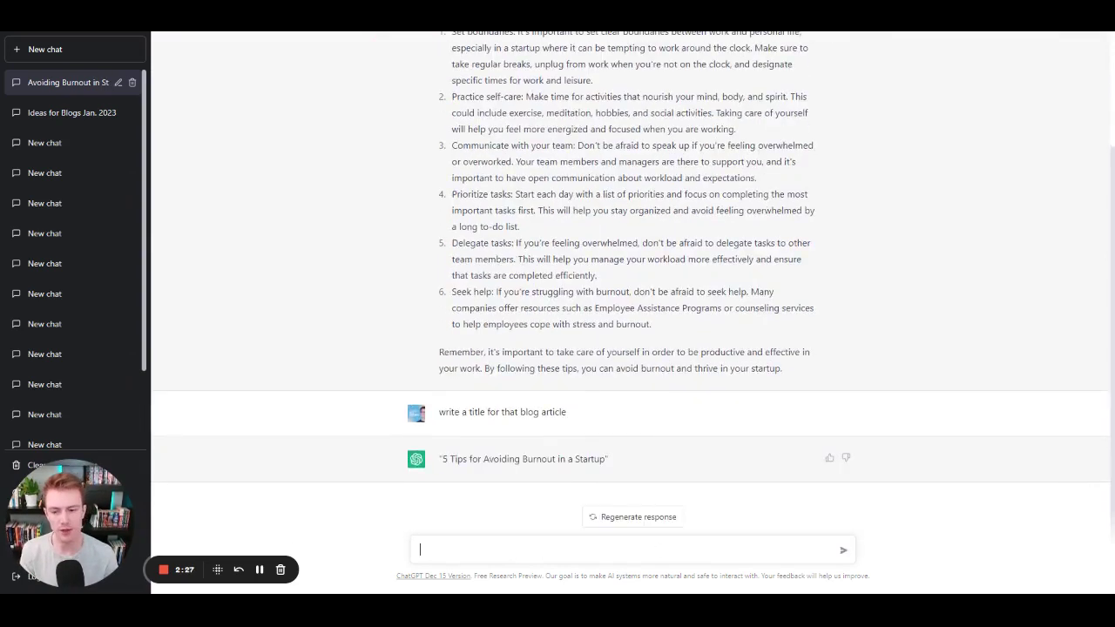
Step: Submit the follow-up prompt "give a summary for that blog article"
{"action": "type", "text": "give a summary f"}
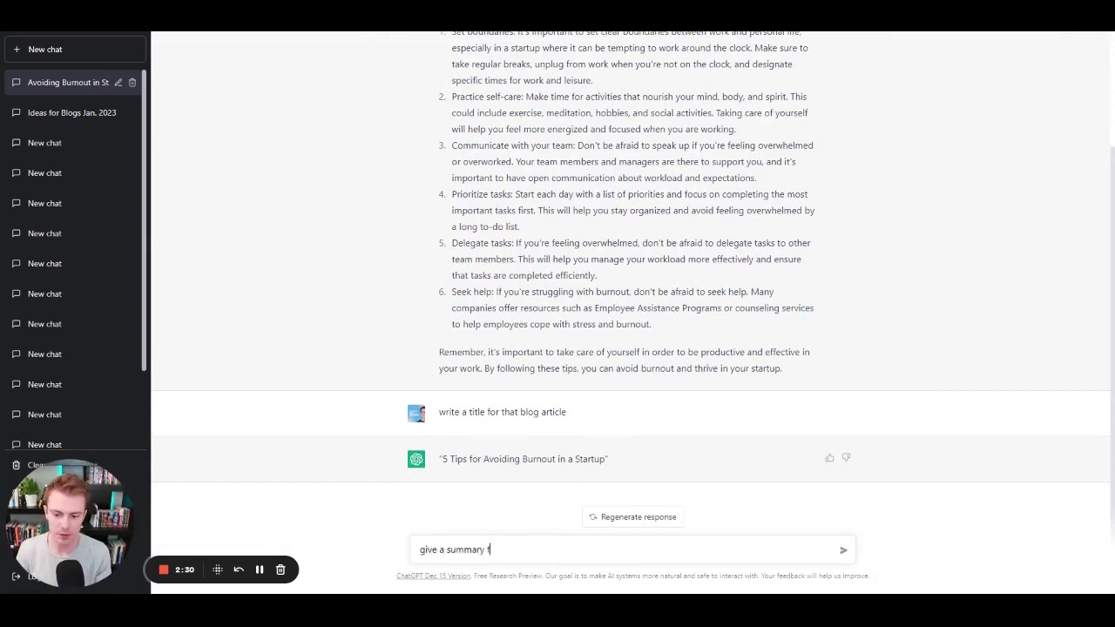
{"action": "type", "text": "or that blog article"}
{"action": "key", "text": "Return"}
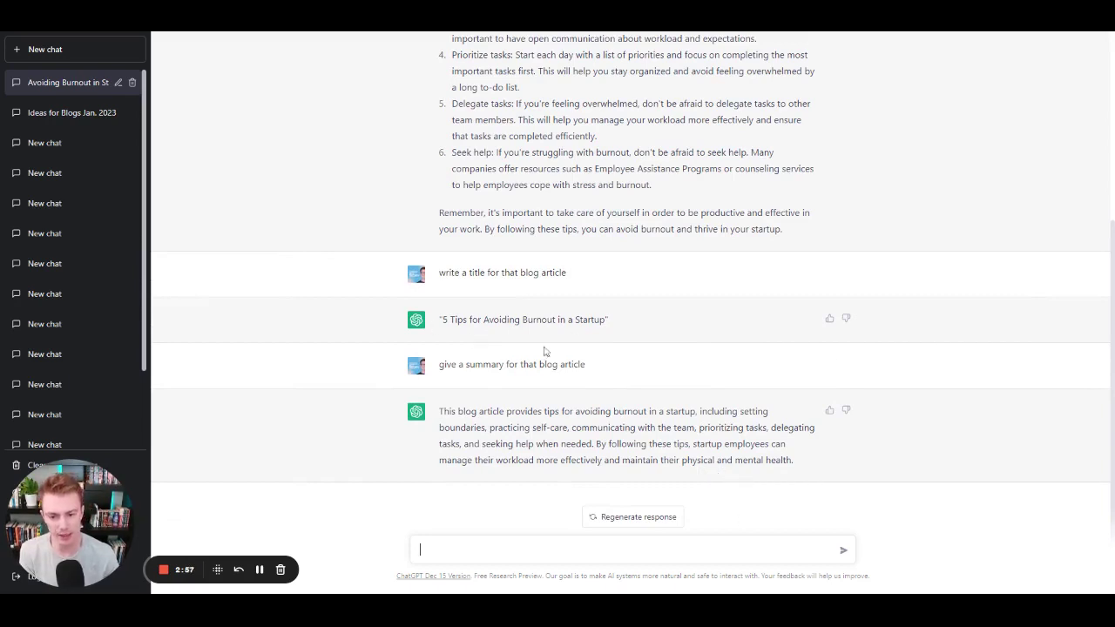
Step: Look back over the article and its summary, and submit the prompt "Write 10 titles for that blog article"
{"action": "scroll", "coordinate": [596, 458], "scroll_direction": "up", "scroll_amount": 3}
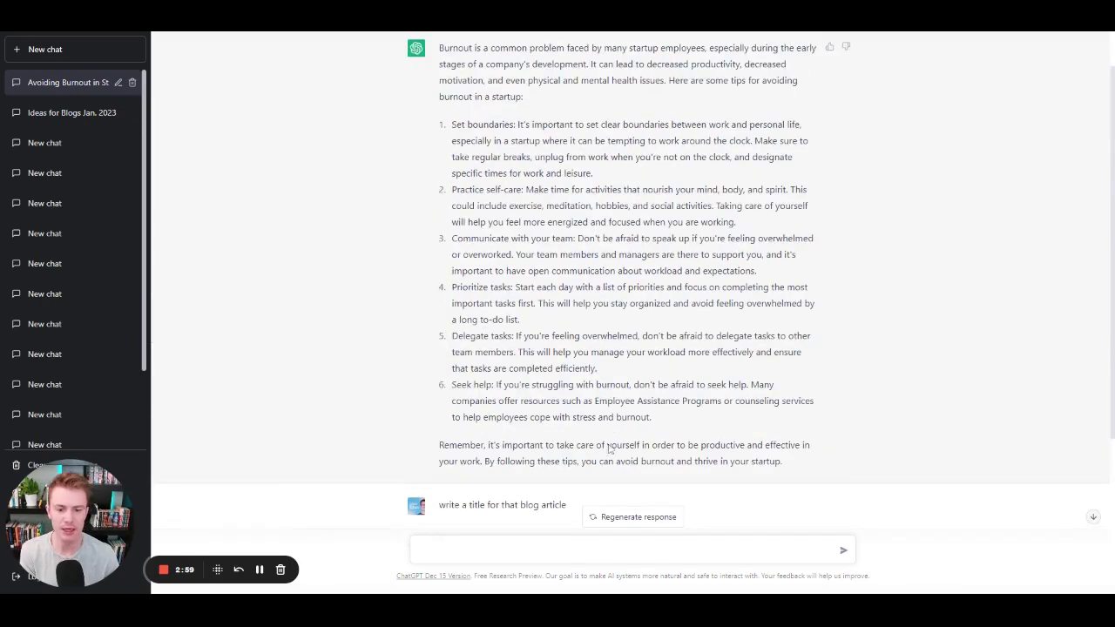
{"action": "scroll", "coordinate": [634, 277], "scroll_direction": "up", "scroll_amount": 1}
{"action": "scroll", "coordinate": [635, 276], "scroll_direction": "down", "scroll_amount": 2}
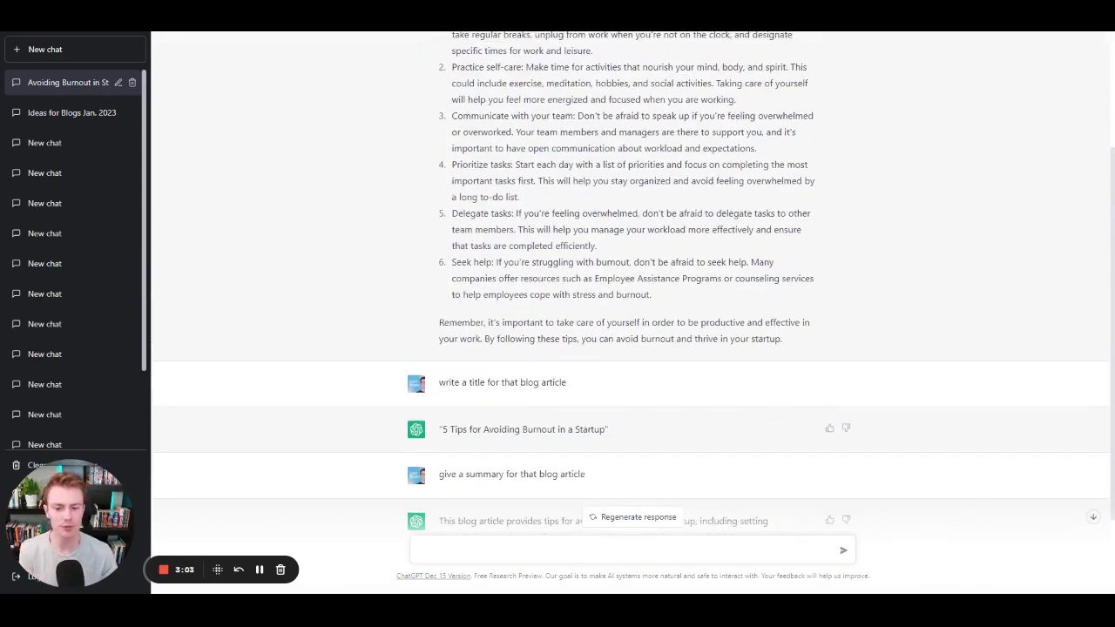
{"action": "scroll", "coordinate": [634, 276], "scroll_direction": "down", "scroll_amount": 2}
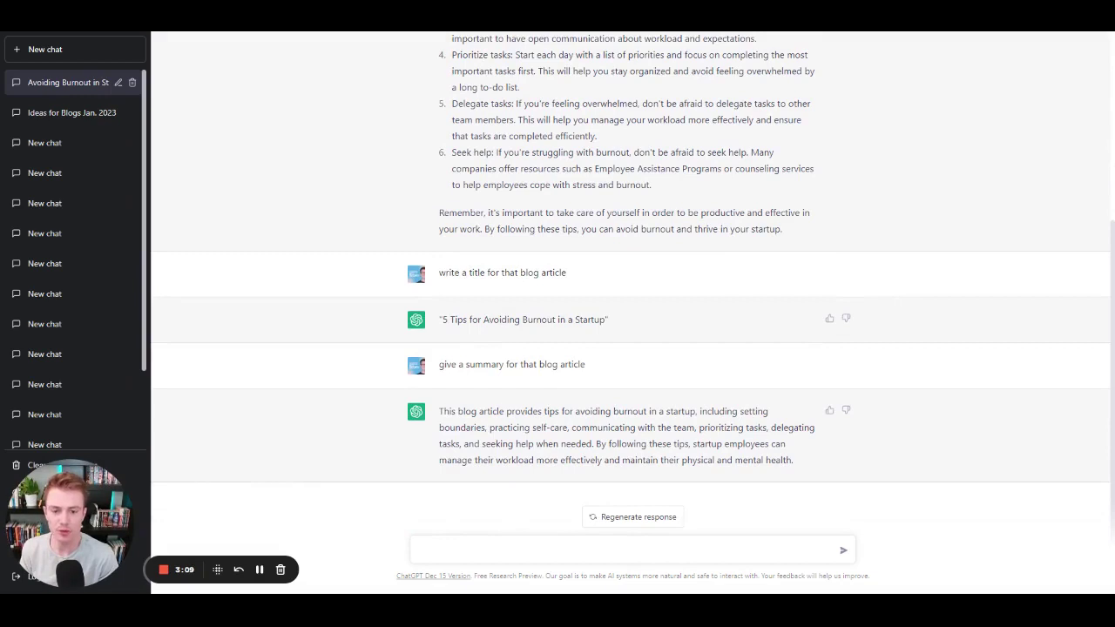
{"action": "type", "text": "Write 10"}
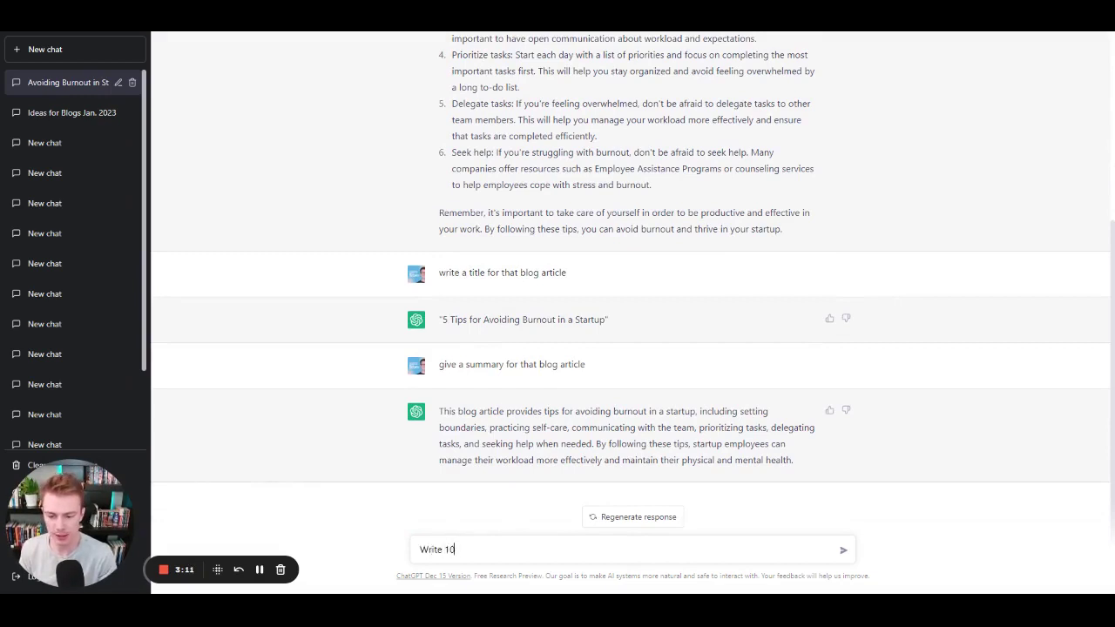
{"action": "type", "text": " titles for that b"}
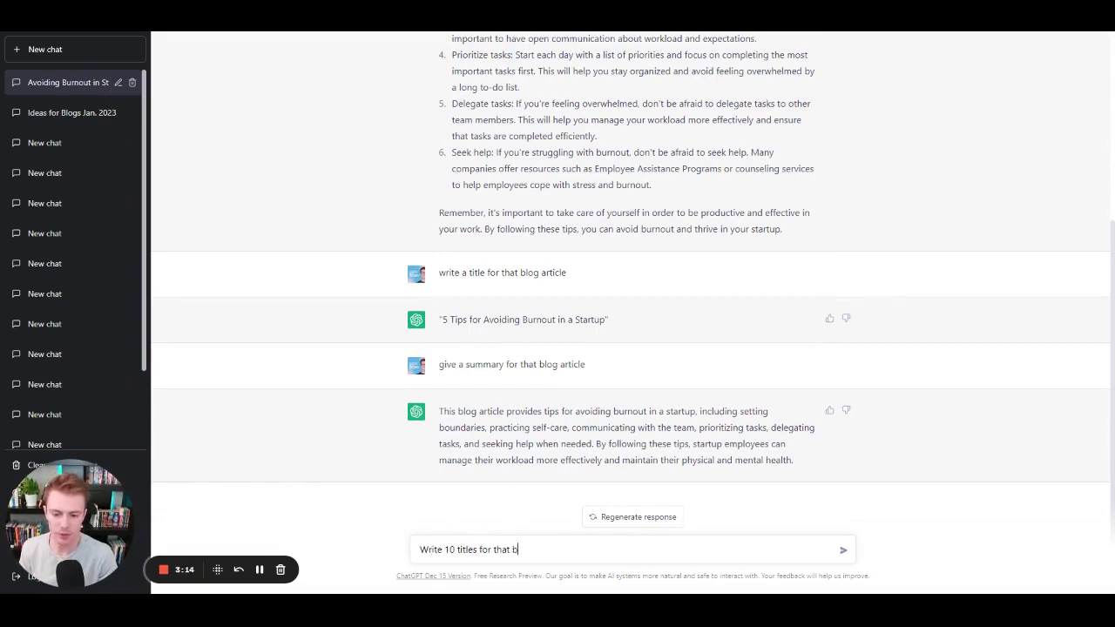
{"action": "type", "text": "log article"}
{"action": "key", "text": "Return"}
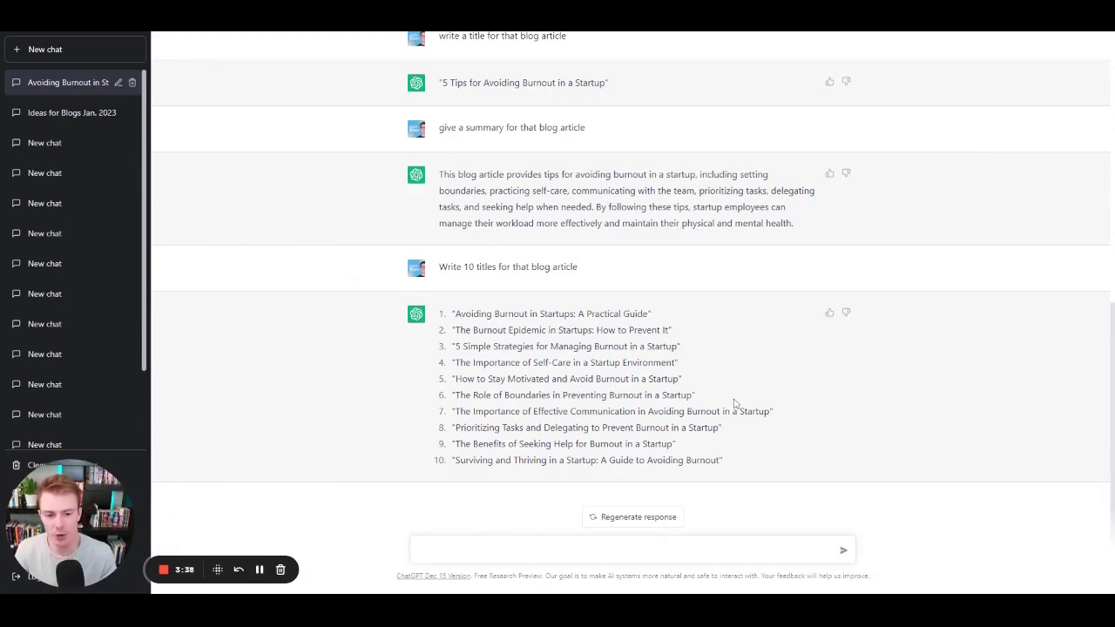
{"action": "scroll", "coordinate": [736, 403], "scroll_direction": "up", "scroll_amount": 10}
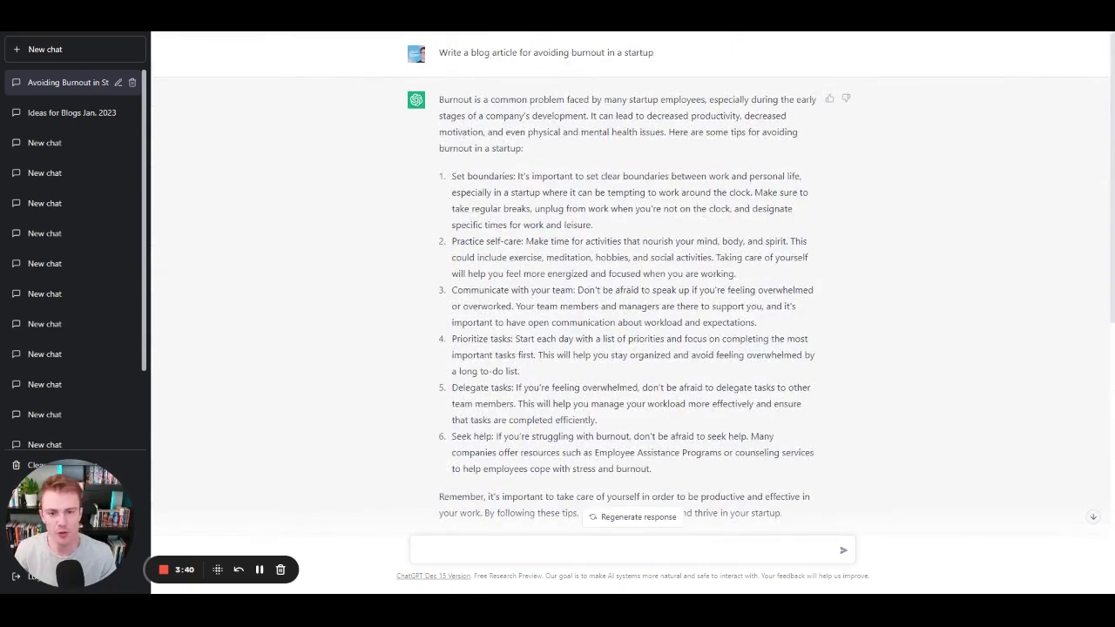
{"action": "scroll", "coordinate": [632, 279], "scroll_direction": "down", "scroll_amount": 10}
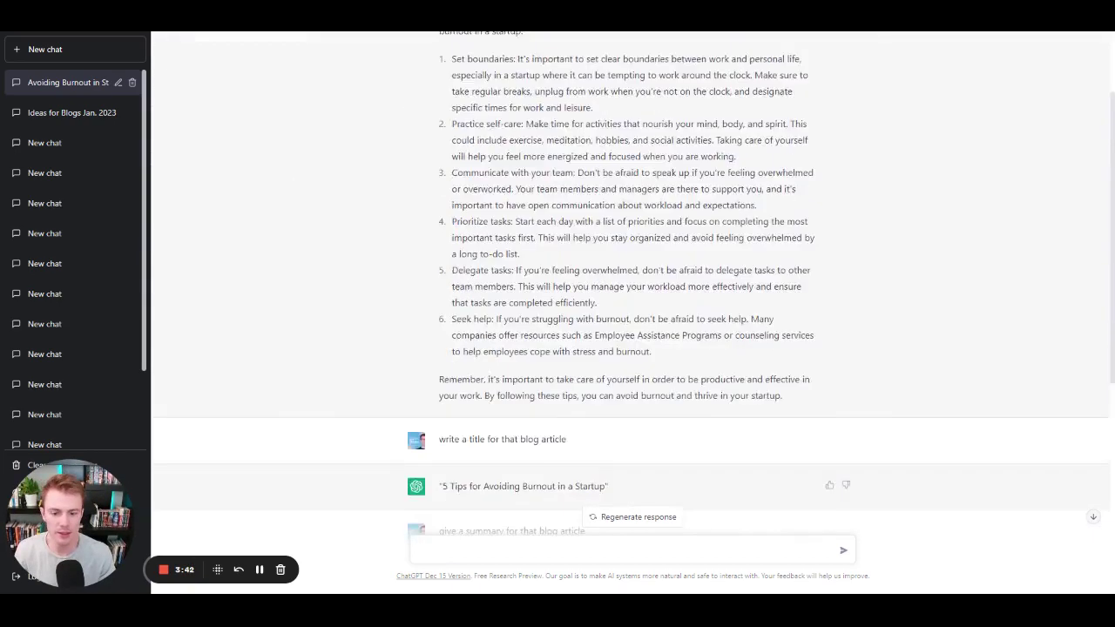
{"action": "type", "text": "write a 3"}
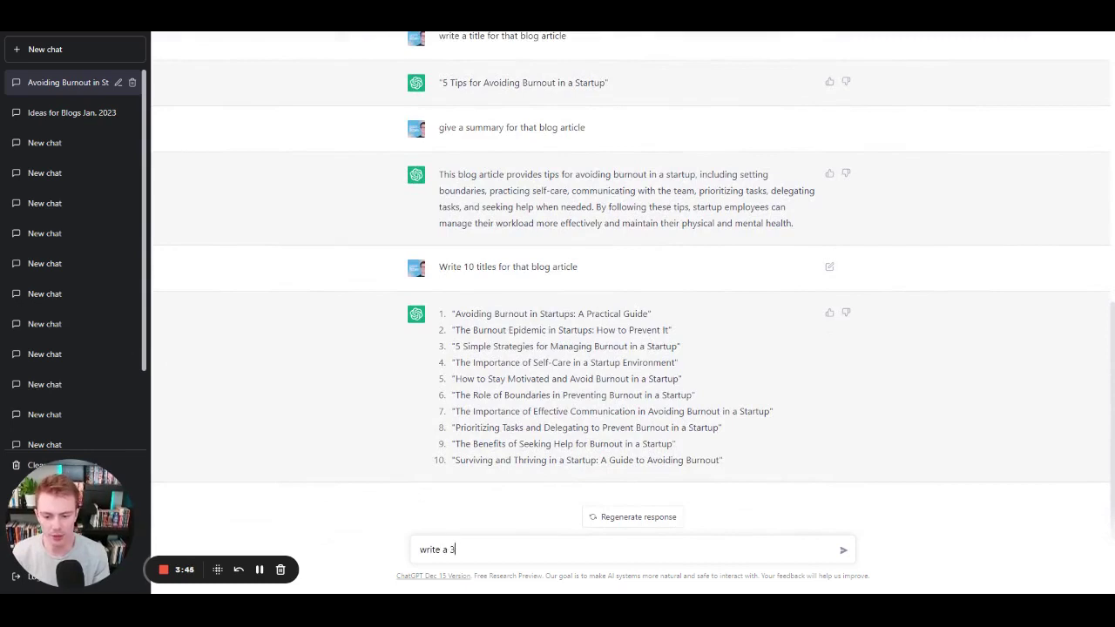
{"action": "type", "text": "00 word blog art"}
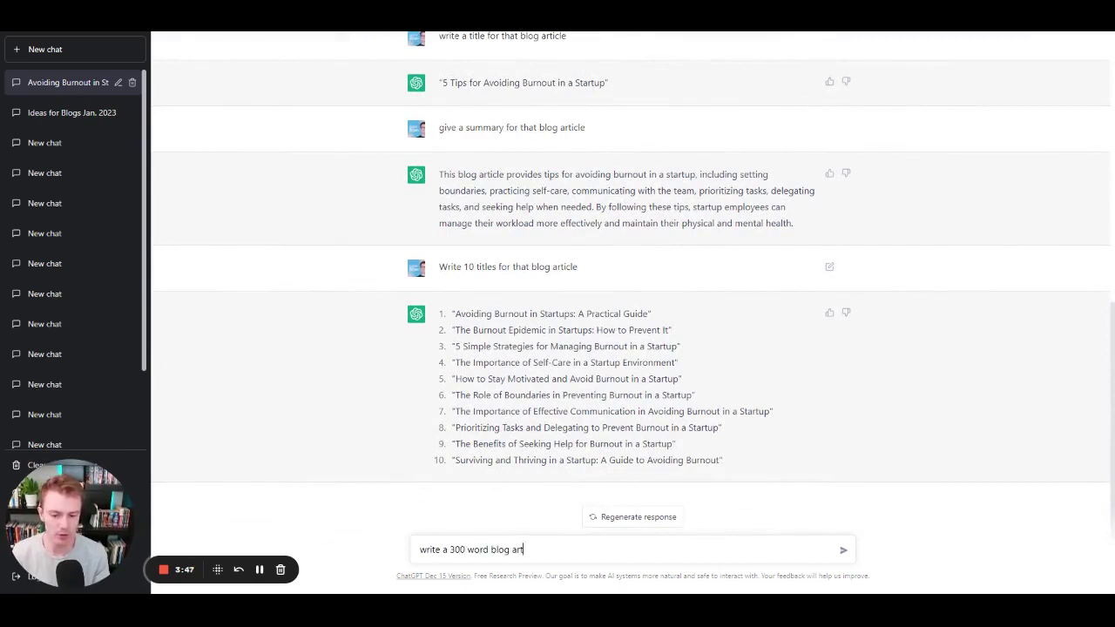
{"action": "type", "text": "icle about avoiding burnout"}
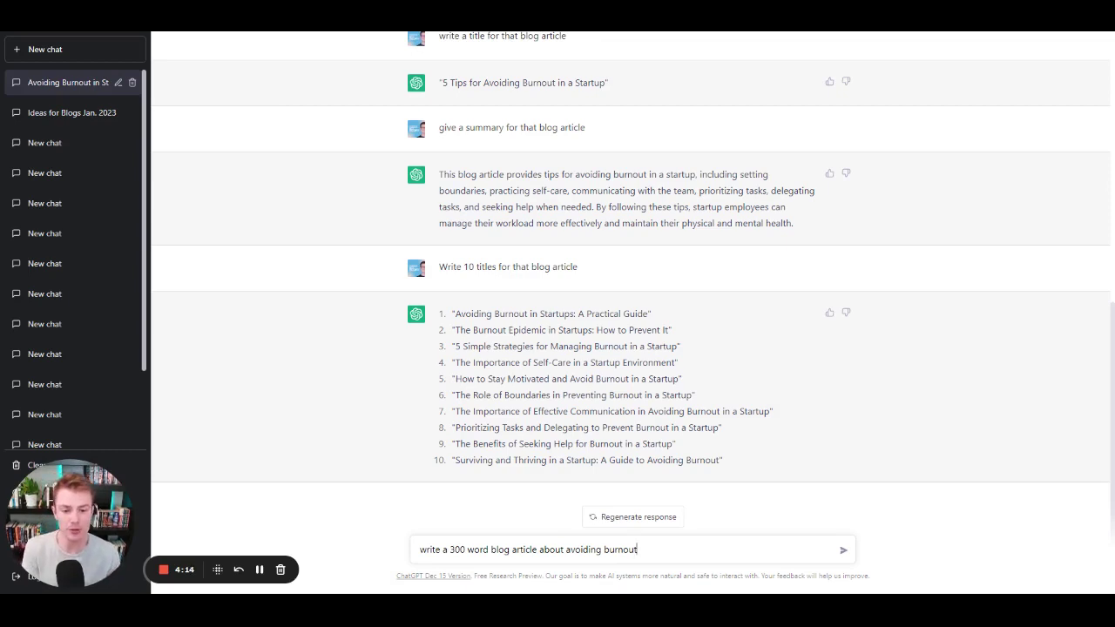
{"action": "left_click_drag", "start_coordinate": [639, 550], "coordinate": [420, 550]}
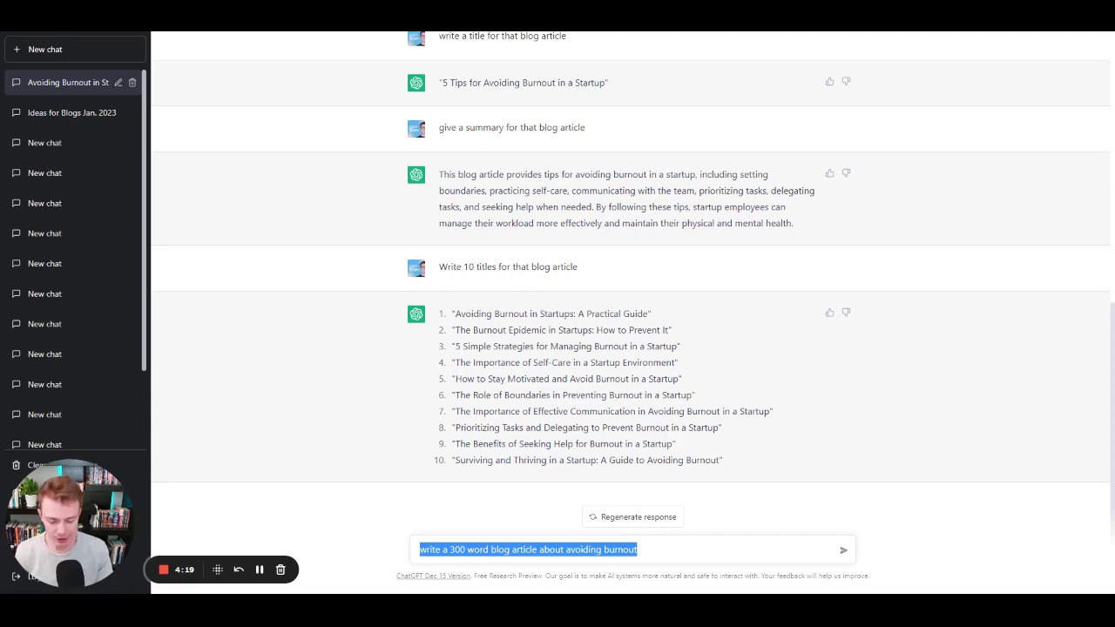
{"action": "key", "text": "BackSpace"}
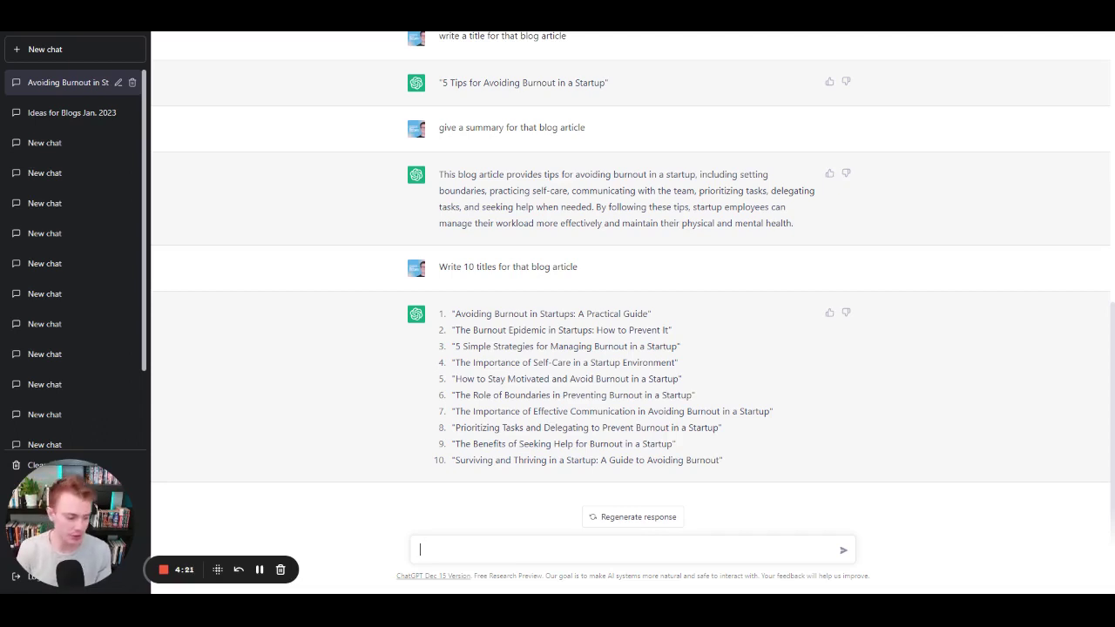
Step: Submit the prompt "Write a newsletter about delegation and automation"
{"action": "type", "text": "Wri"}
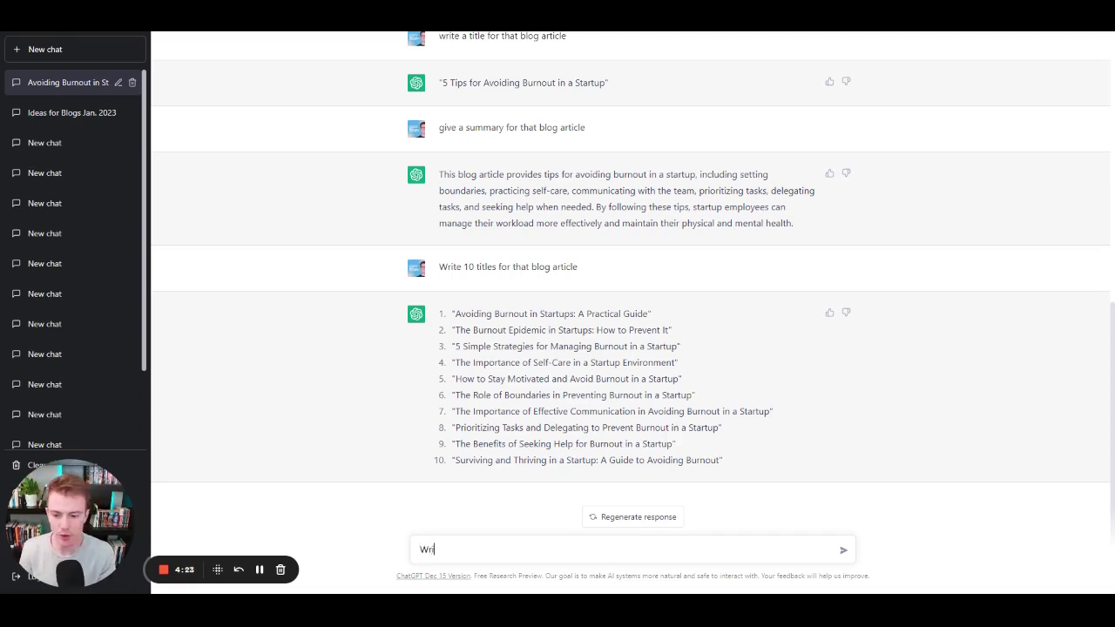
{"action": "type", "text": "te a newsletter about"}
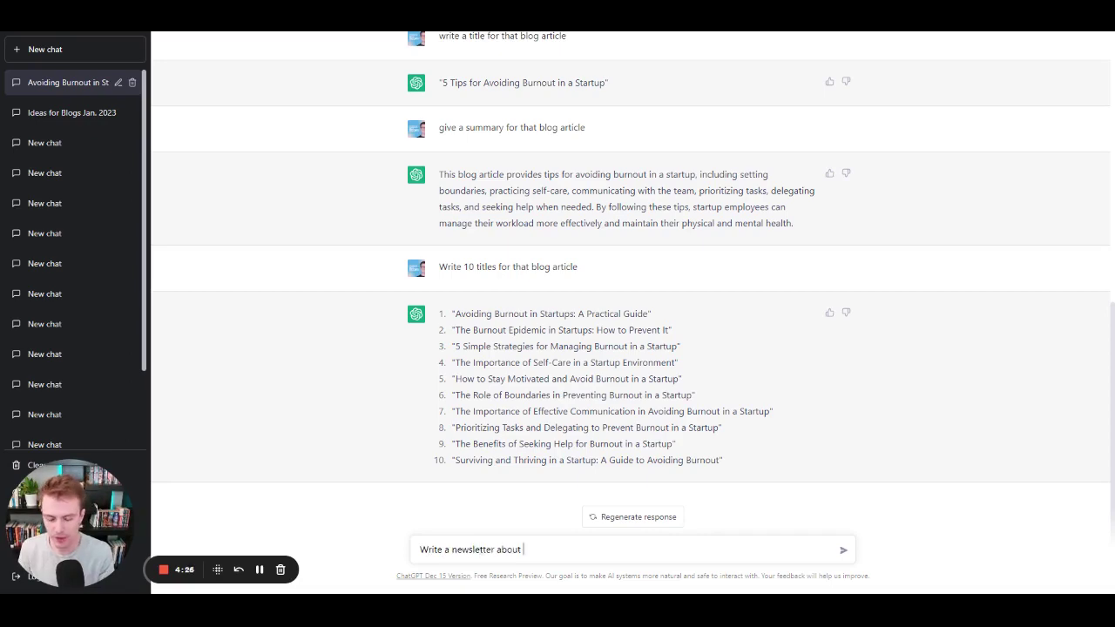
{"action": "type", "text": "gation and autom"}
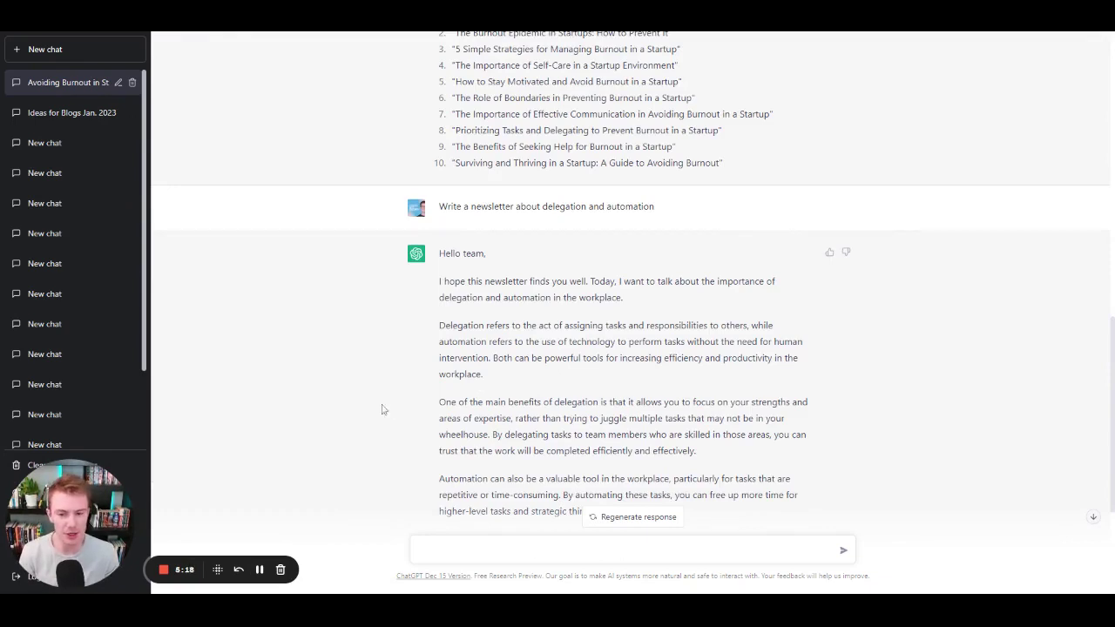
Step: Review the delegation and automation newsletter, and submit the prompt "write a newsletter about what happens when a company hits a growth wall"
{"action": "scroll", "coordinate": [400, 354], "scroll_direction": "down", "scroll_amount": 2}
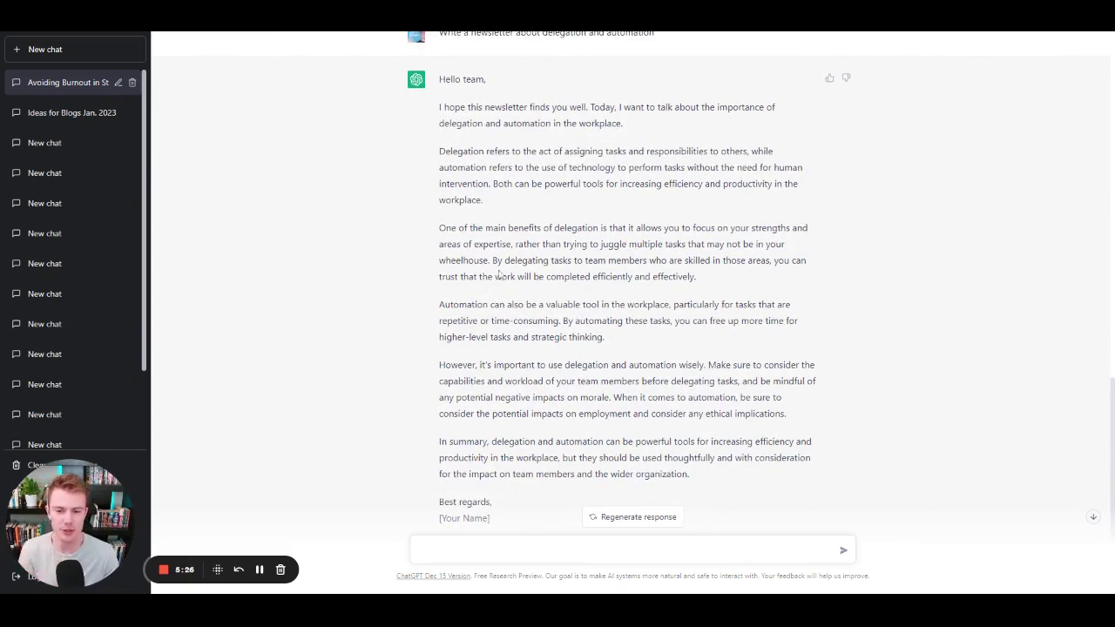
{"action": "scroll", "coordinate": [557, 164], "scroll_direction": "up", "scroll_amount": 2}
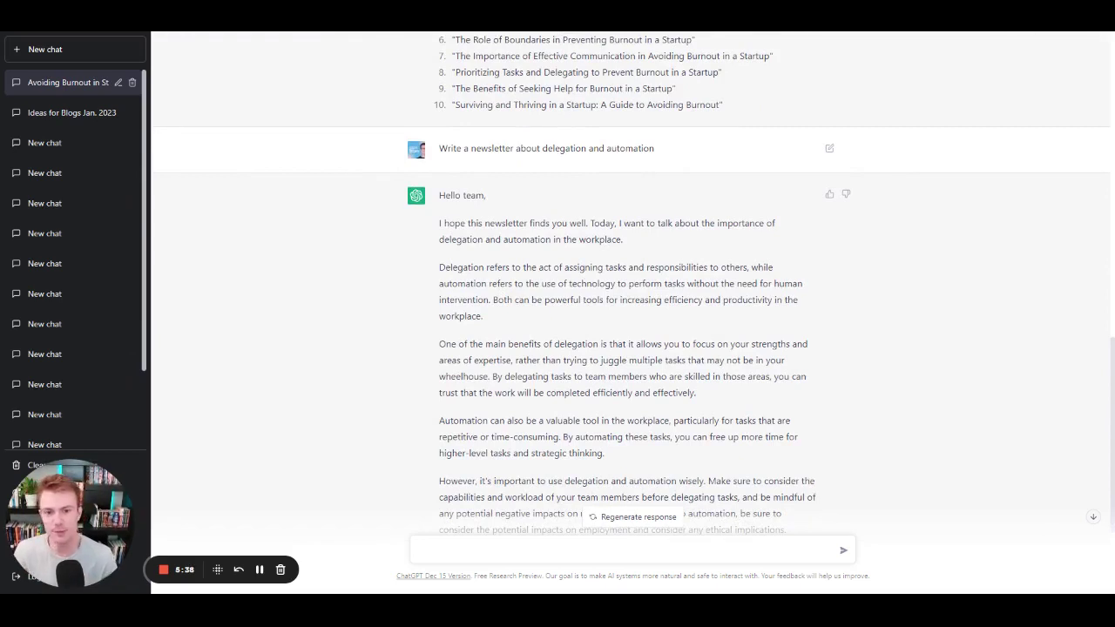
{"action": "scroll", "coordinate": [616, 255], "scroll_direction": "down", "scroll_amount": 3}
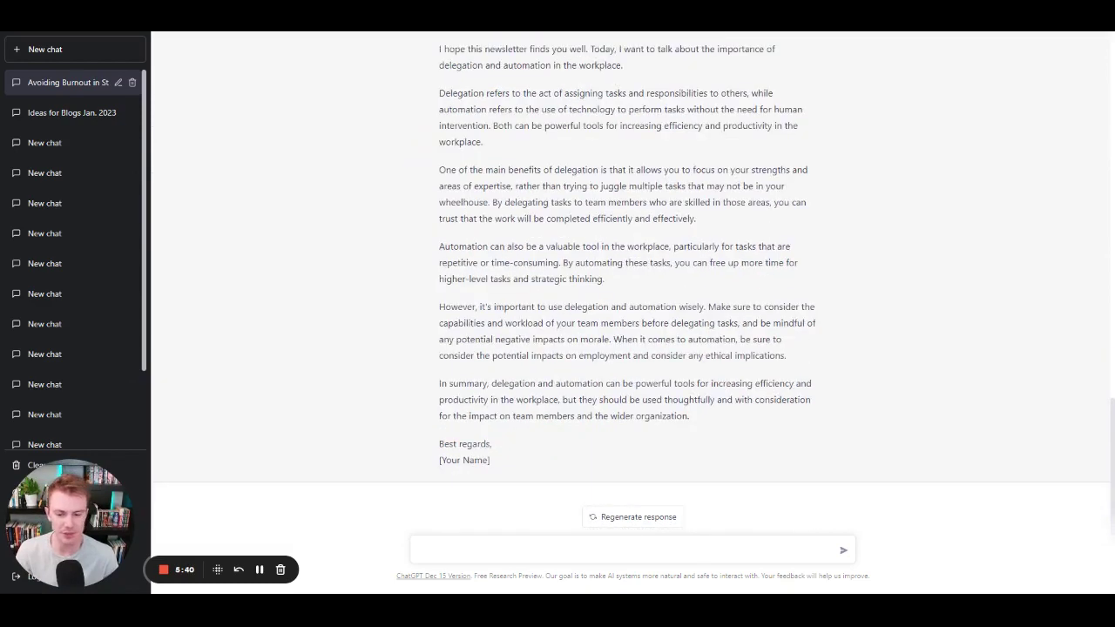
{"action": "left_click", "coordinate": [577, 551]}
{"action": "scroll", "coordinate": [627, 288], "scroll_direction": "up", "scroll_amount": 3}
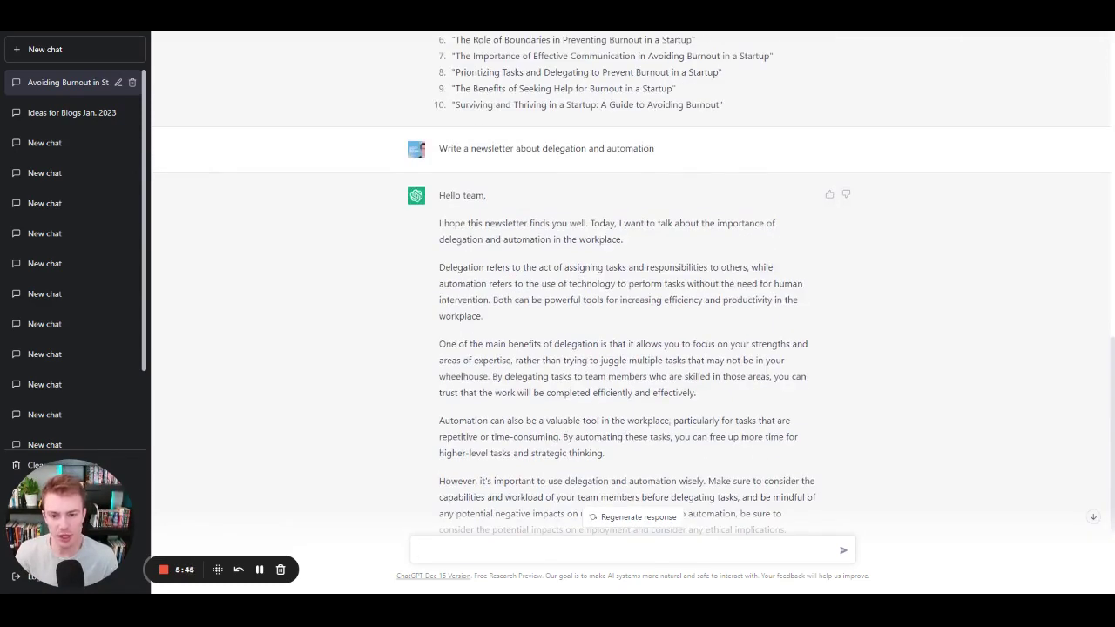
{"action": "scroll", "coordinate": [628, 288], "scroll_direction": "down", "scroll_amount": 3}
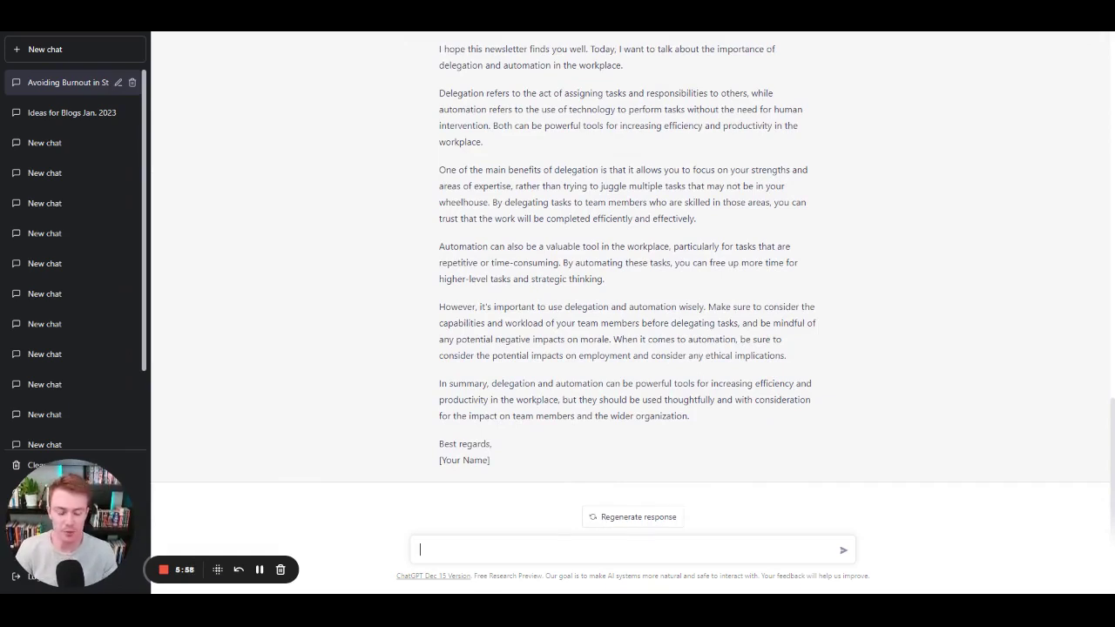
{"action": "type", "text": "write a n"}
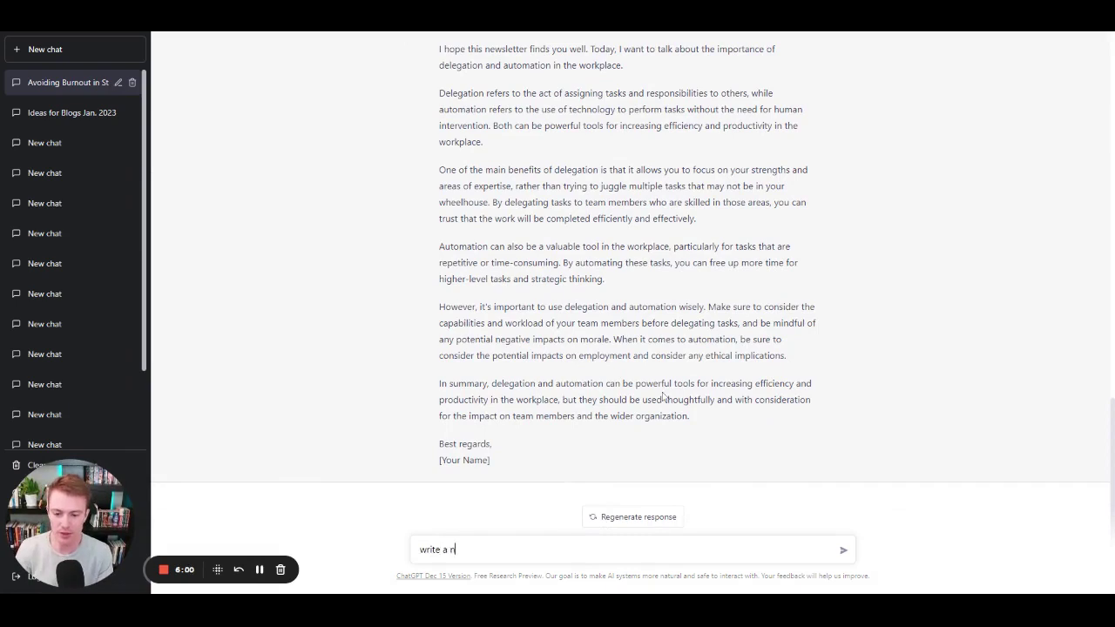
{"action": "type", "text": "ewsletter about what happens wh"}
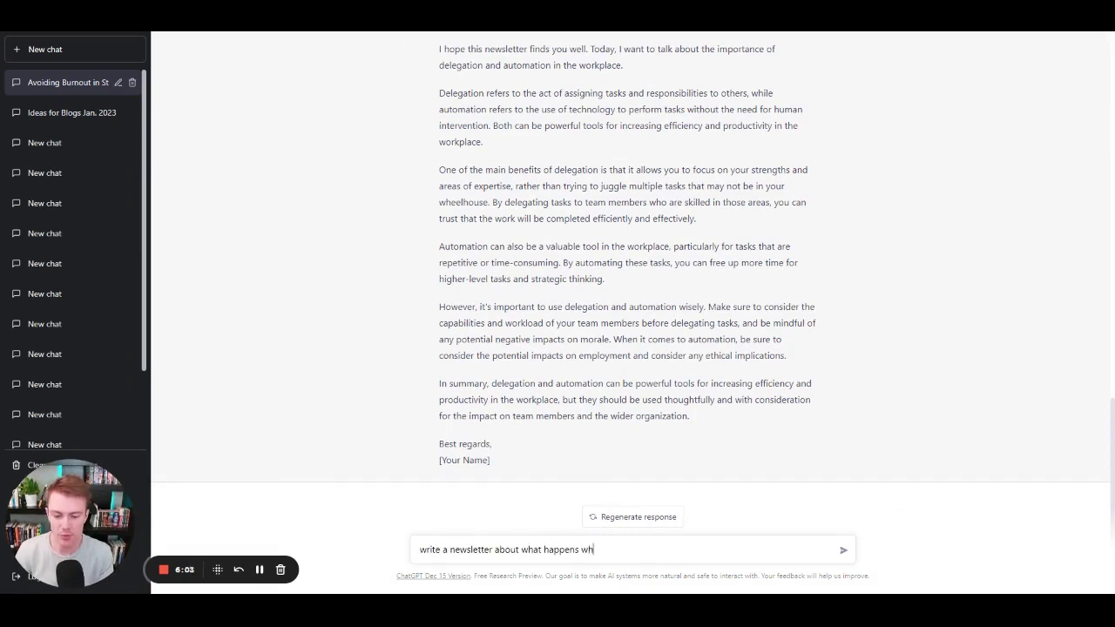
{"action": "type", "text": "en a company hits a"}
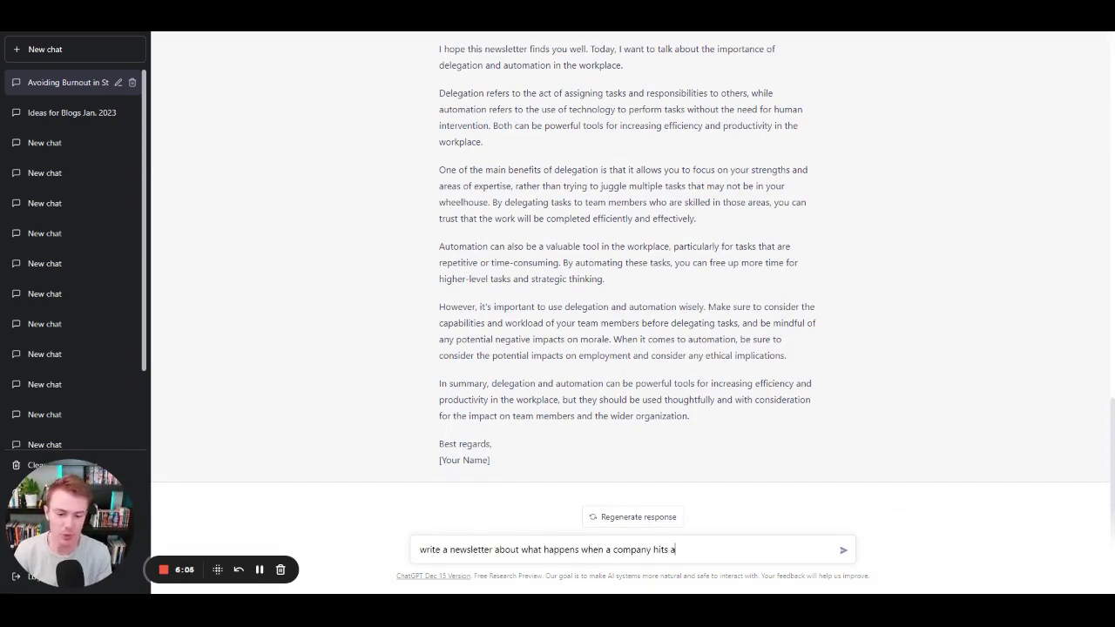
{"action": "type", "text": " growth wall"}
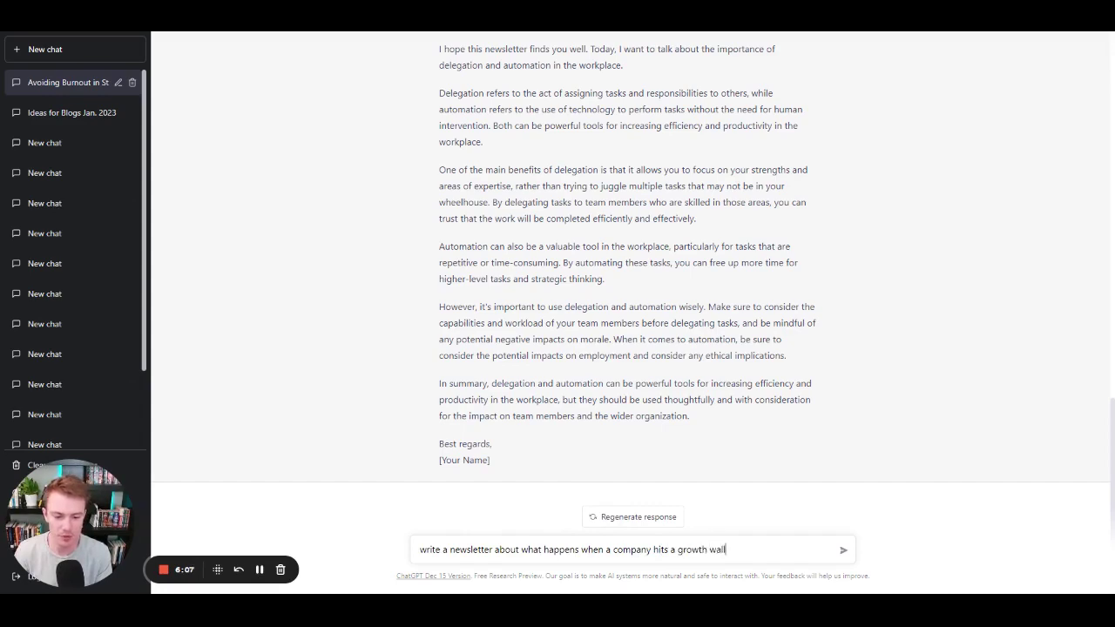
{"action": "key", "text": "Return"}
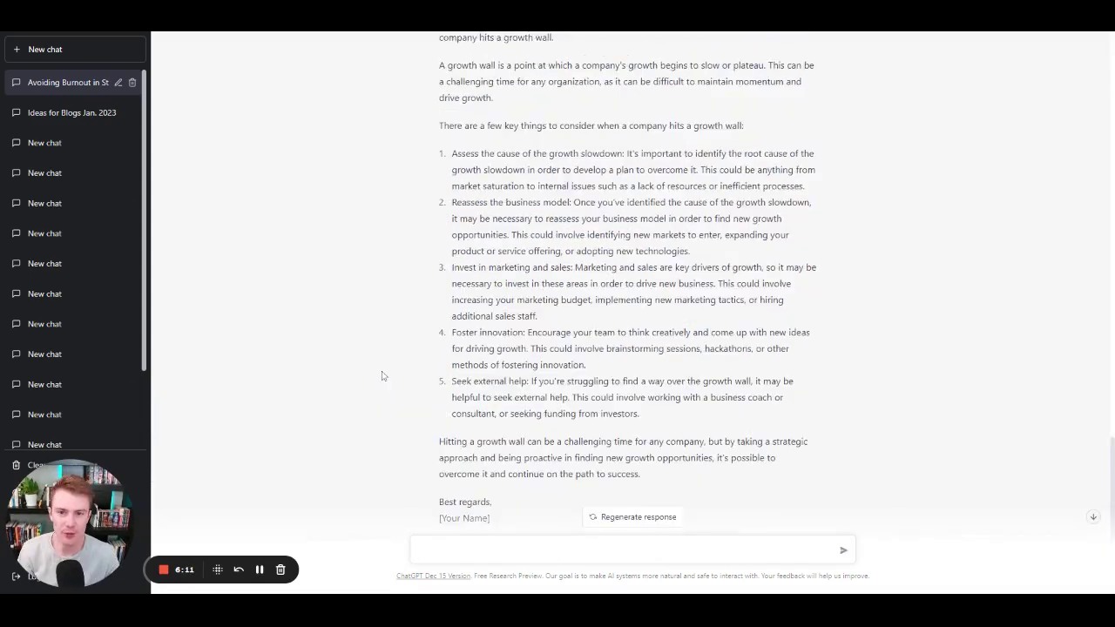
Step: Read through the generated growth wall newsletter, from its introduction to its numbered list of things to consider
{"action": "scroll", "coordinate": [381, 374], "scroll_direction": "up", "scroll_amount": 2}
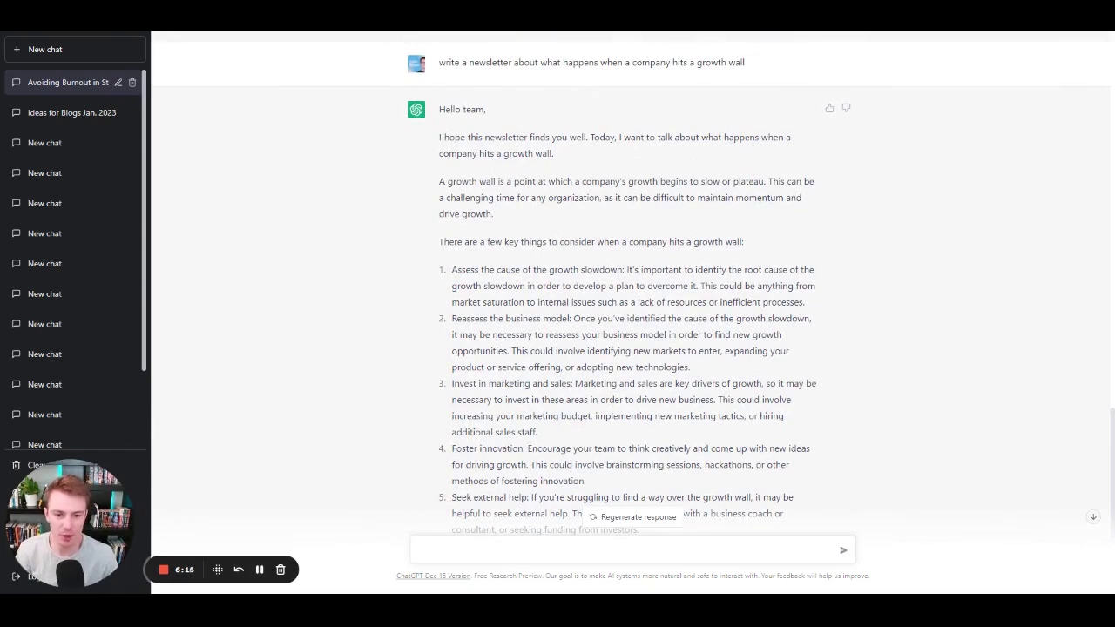
{"action": "scroll", "coordinate": [610, 305], "scroll_direction": "down", "scroll_amount": 1}
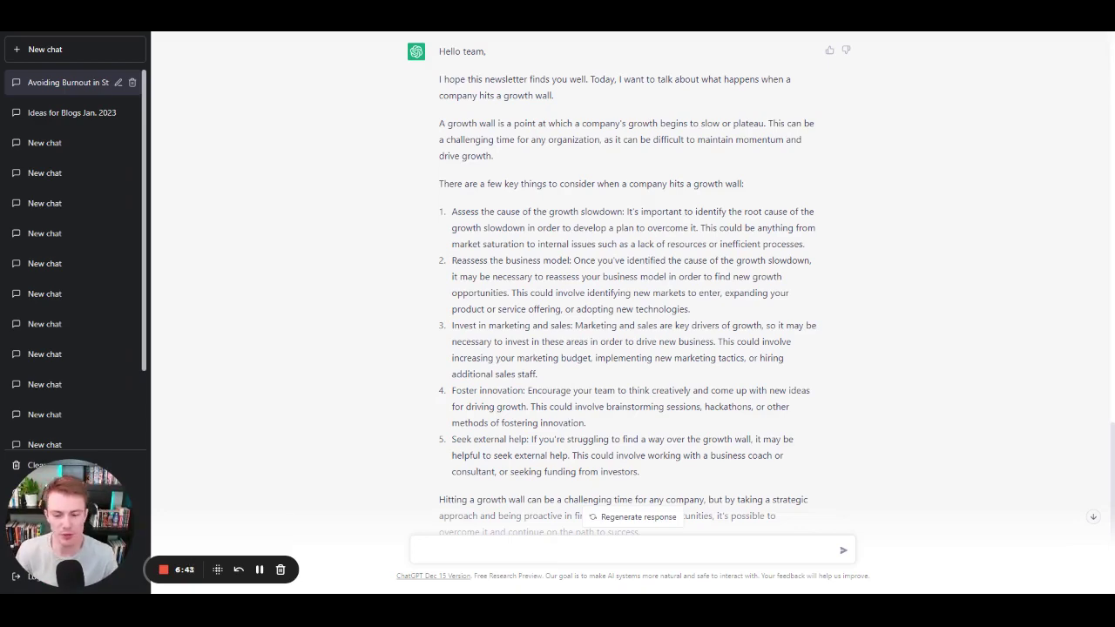
{"action": "scroll", "coordinate": [553, 235], "scroll_direction": "down", "scroll_amount": 1}
{"action": "scroll", "coordinate": [552, 236], "scroll_direction": "up", "scroll_amount": 2}
{"action": "scroll", "coordinate": [553, 235], "scroll_direction": "down", "scroll_amount": 1}
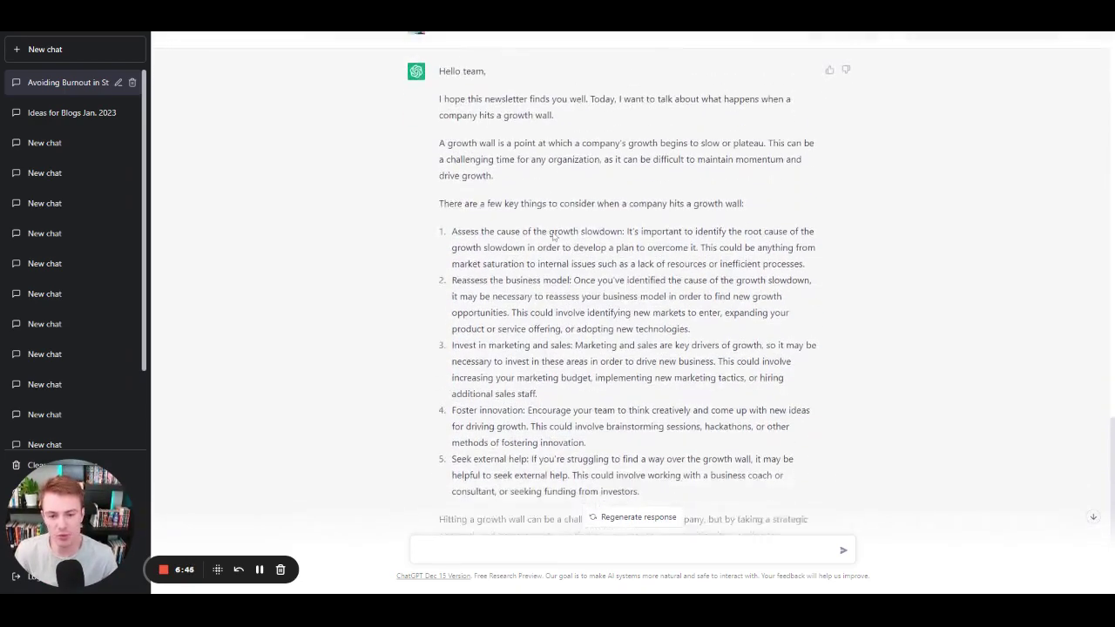
{"action": "scroll", "coordinate": [553, 235], "scroll_direction": "down", "scroll_amount": 1}
{"action": "scroll", "coordinate": [553, 235], "scroll_direction": "up", "scroll_amount": 1}
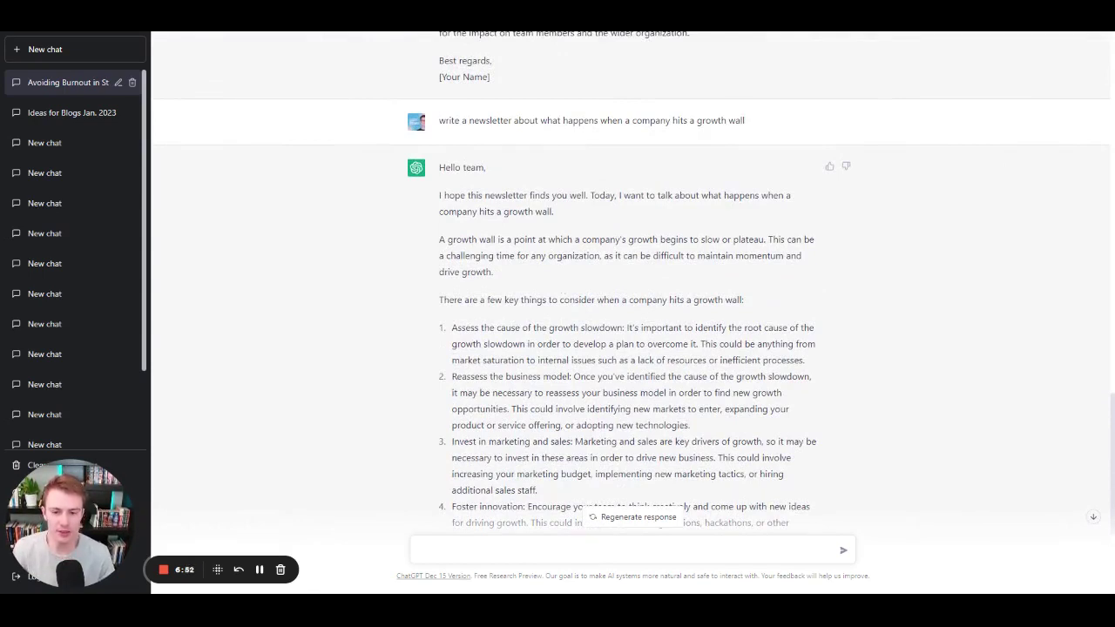
{"action": "scroll", "coordinate": [562, 289], "scroll_direction": "down", "scroll_amount": 2}
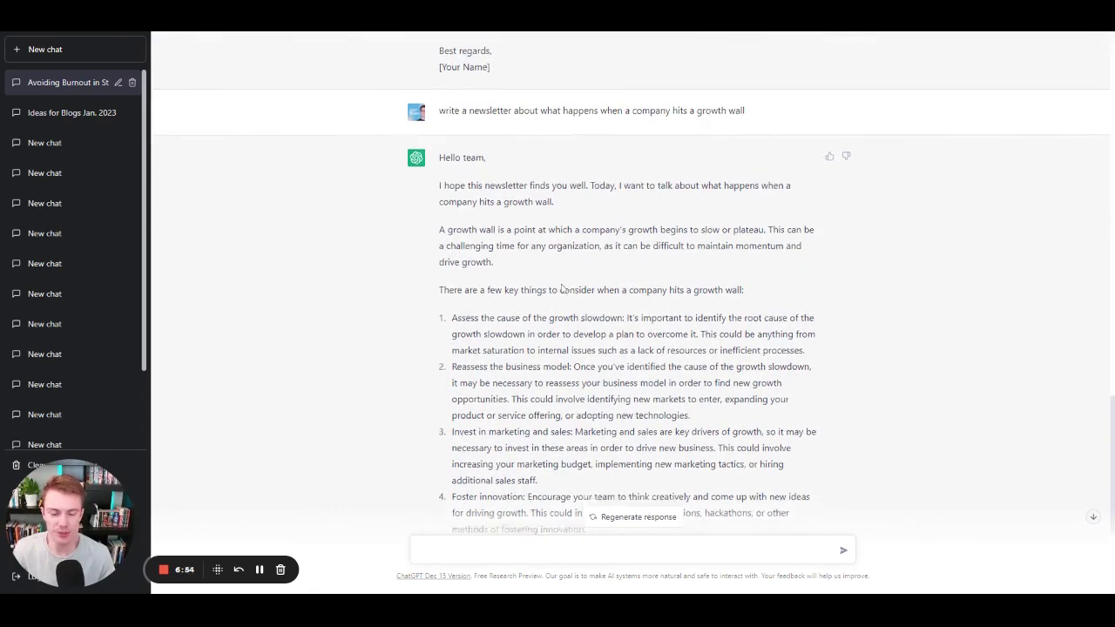
Step: Submit the prompt "Ideas for a LinkedIn post directed towards startup founders"
{"action": "left_click", "coordinate": [536, 555]}
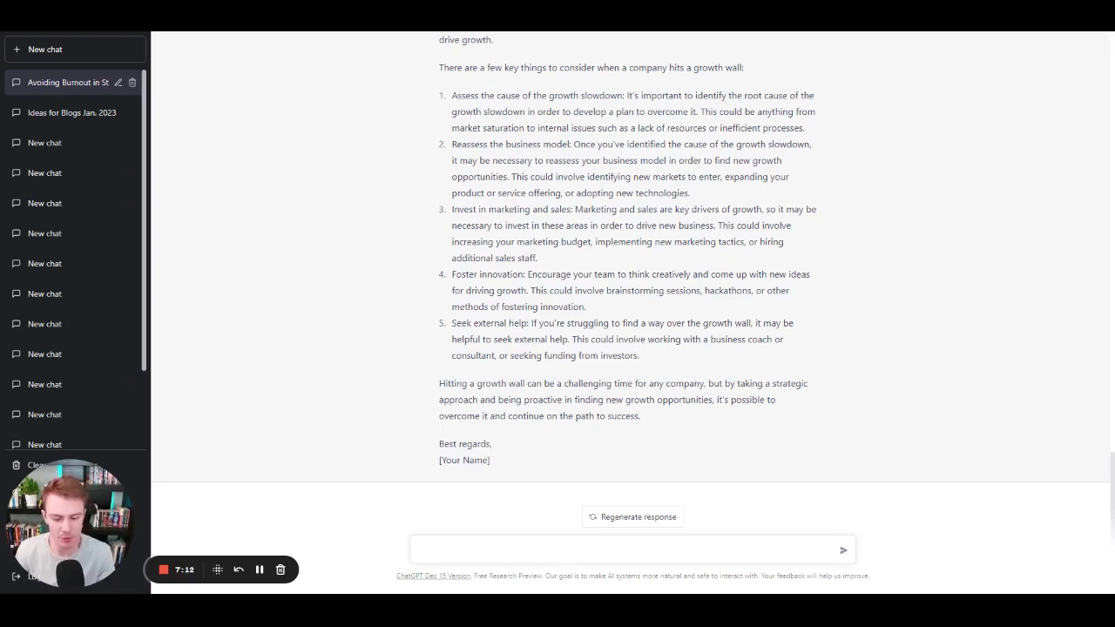
{"action": "type", "text": "Ideas for a "}
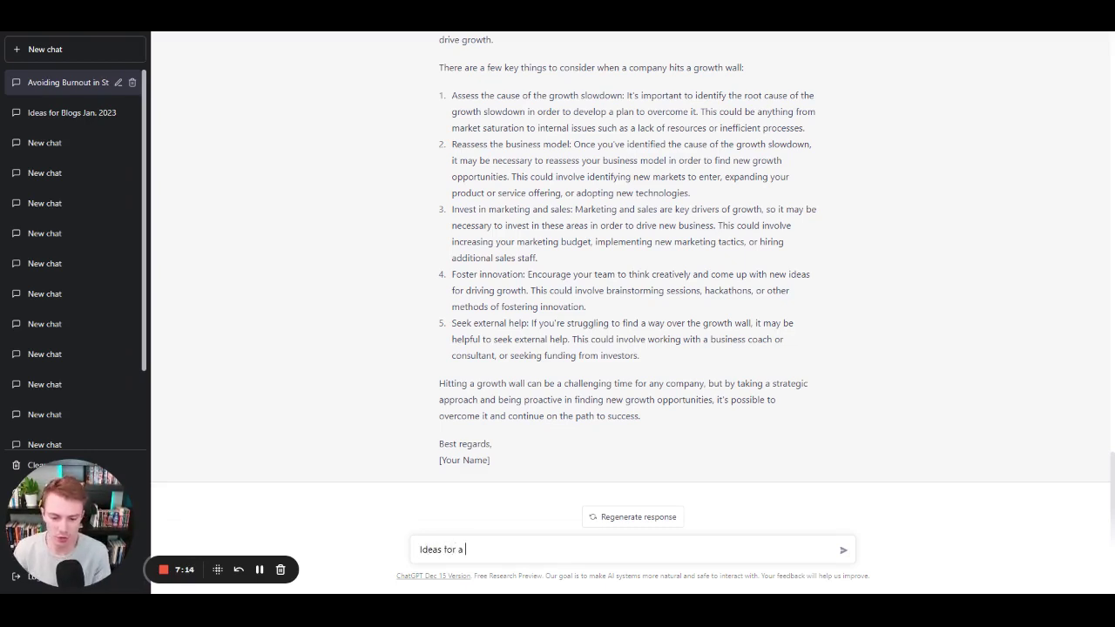
{"action": "type", "text": "LinkedIn post"}
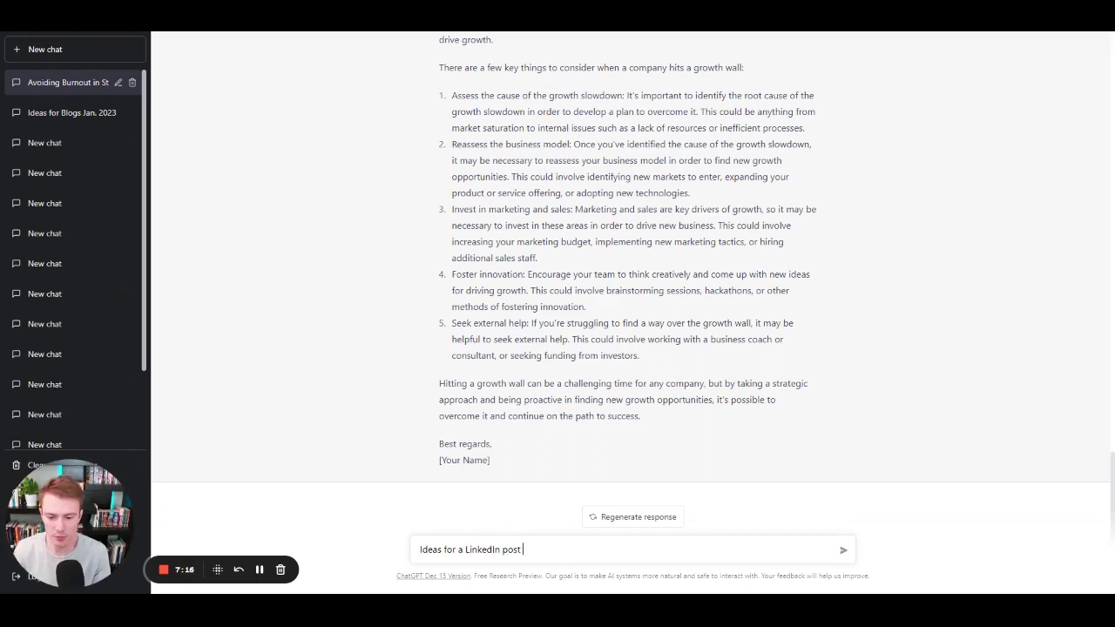
{"action": "type", "text": " directed toward"}
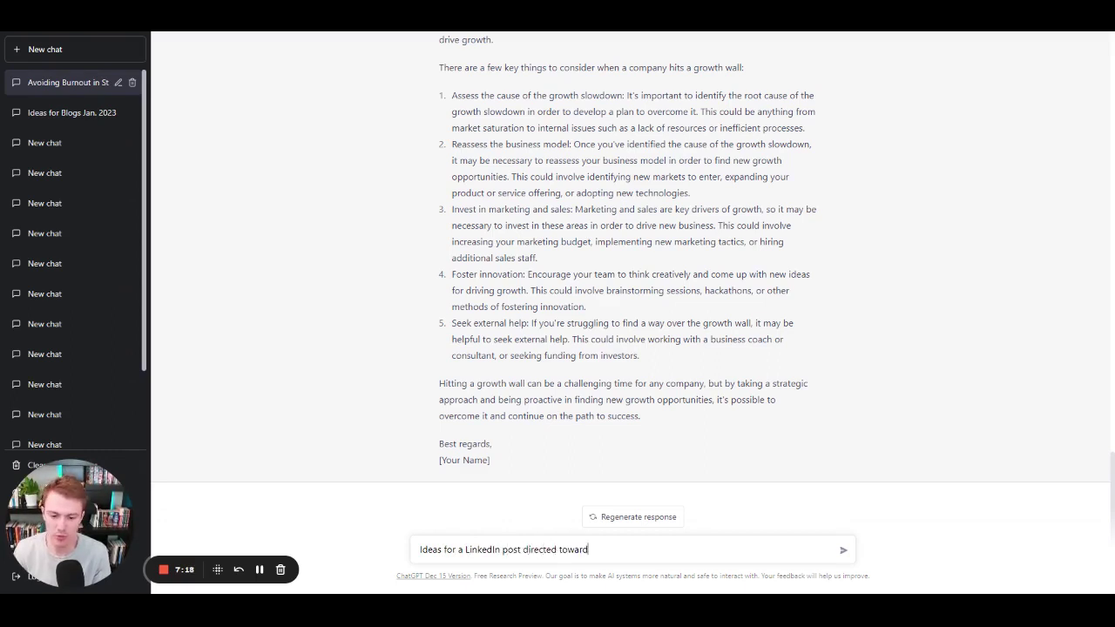
{"action": "type", "text": "s startup founders"}
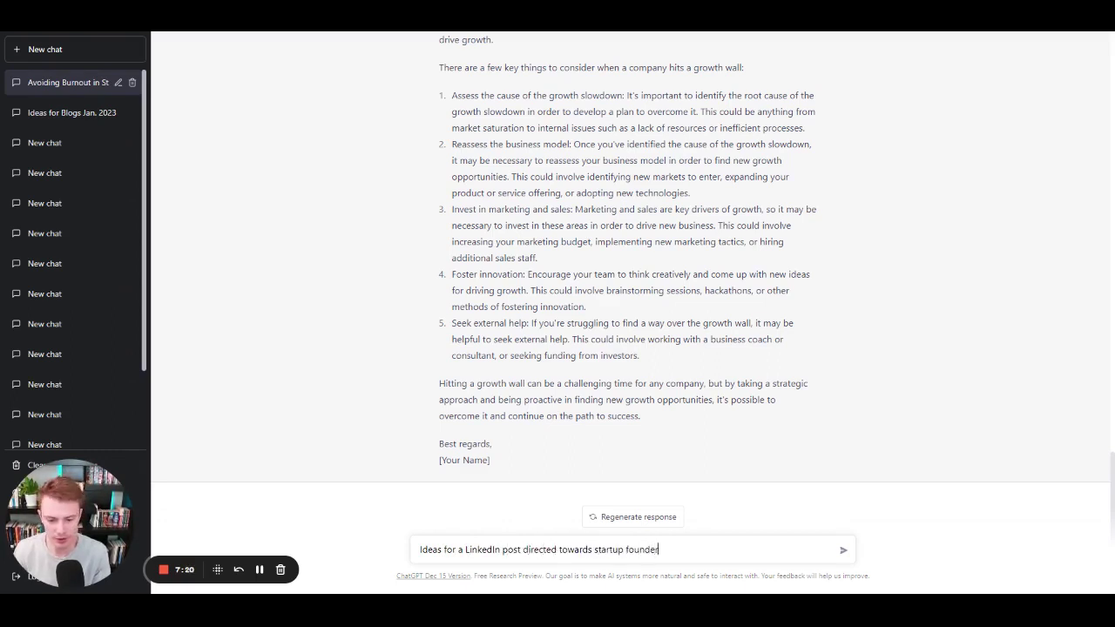
{"action": "key", "text": "Return"}
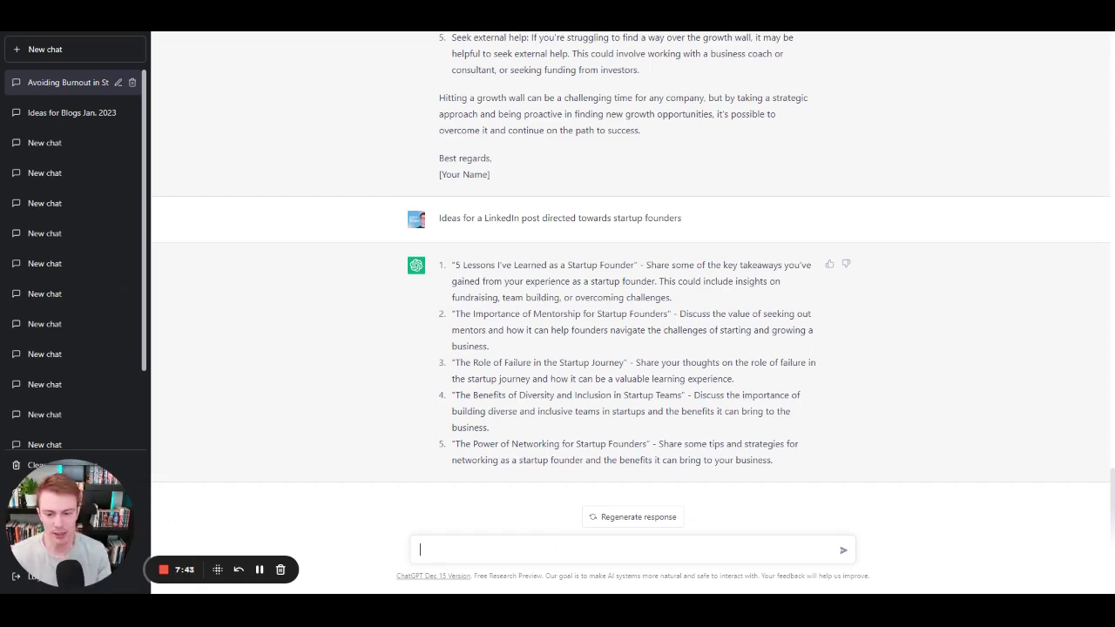
Step: Request further LinkedIn post suggestions with the follow-up prompt "Generate 5 more ideas"
{"action": "type", "text": "Generate "}
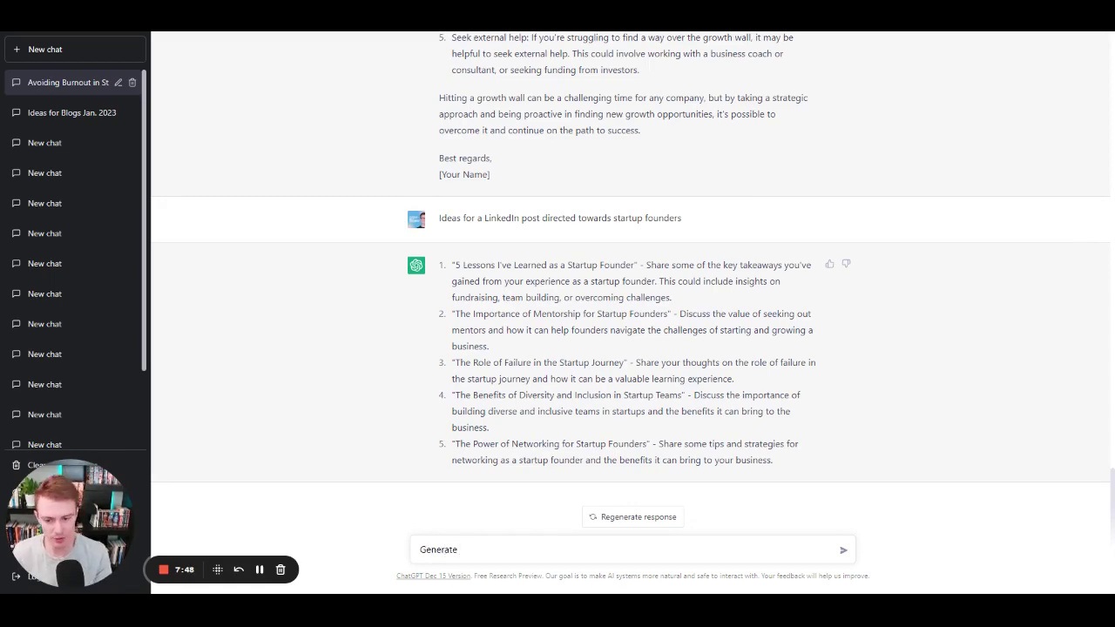
{"action": "type", "text": "5 more ideas"}
{"action": "key", "text": "Return"}
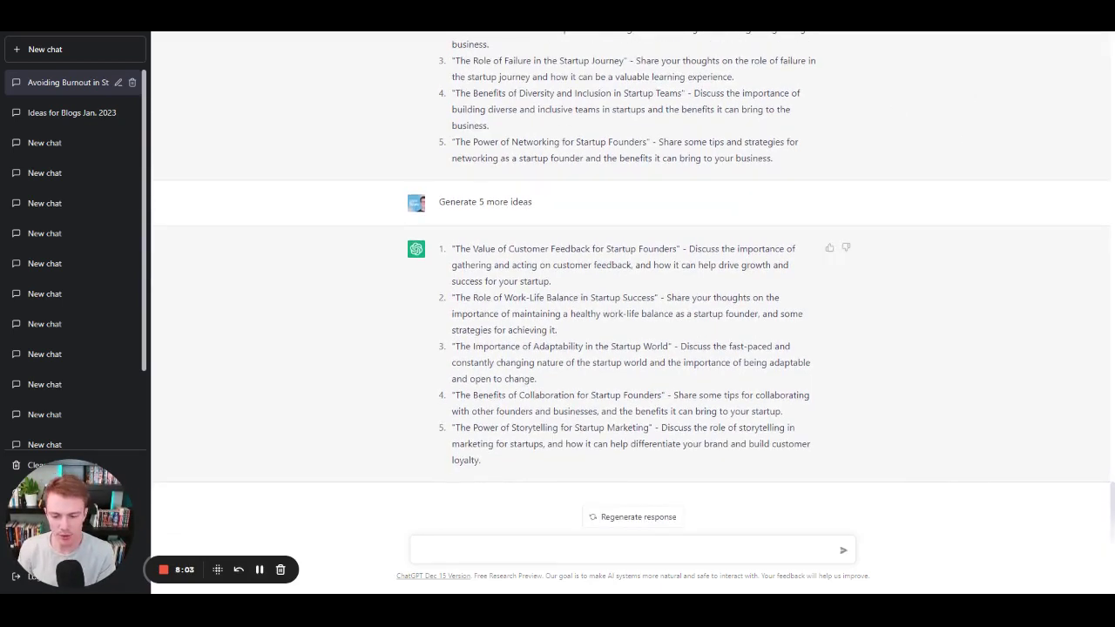
Step: Submit the prompt "Write a script for a TikTok video directed towards startup founders. Include a shot list (in table format)"
{"action": "type", "text": "Write a script for a TikTo"}
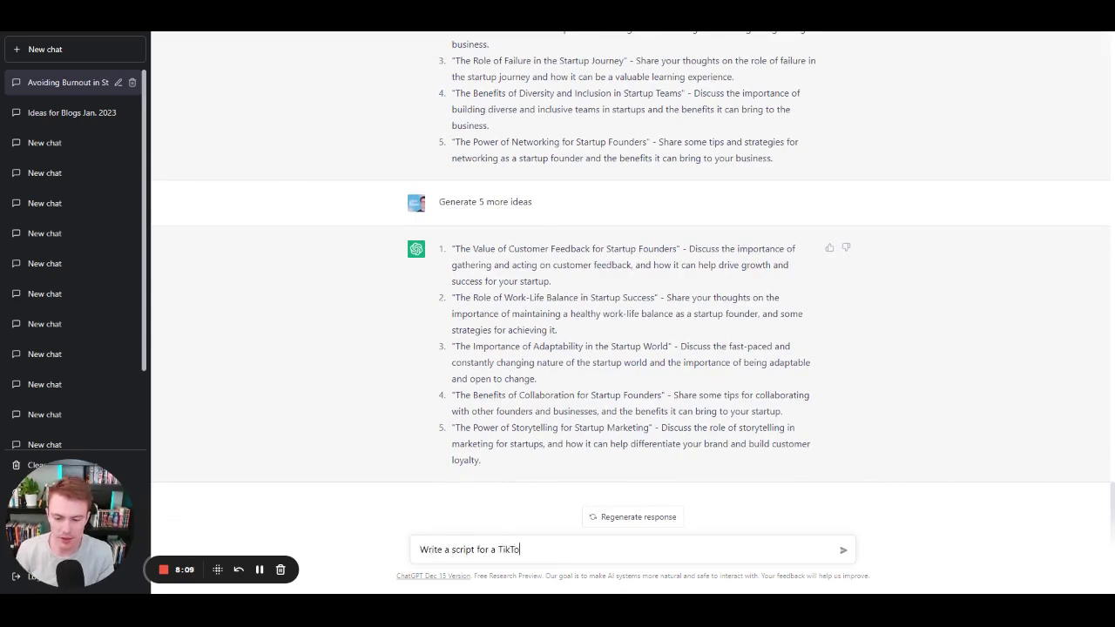
{"action": "type", "text": "k video directed two"}
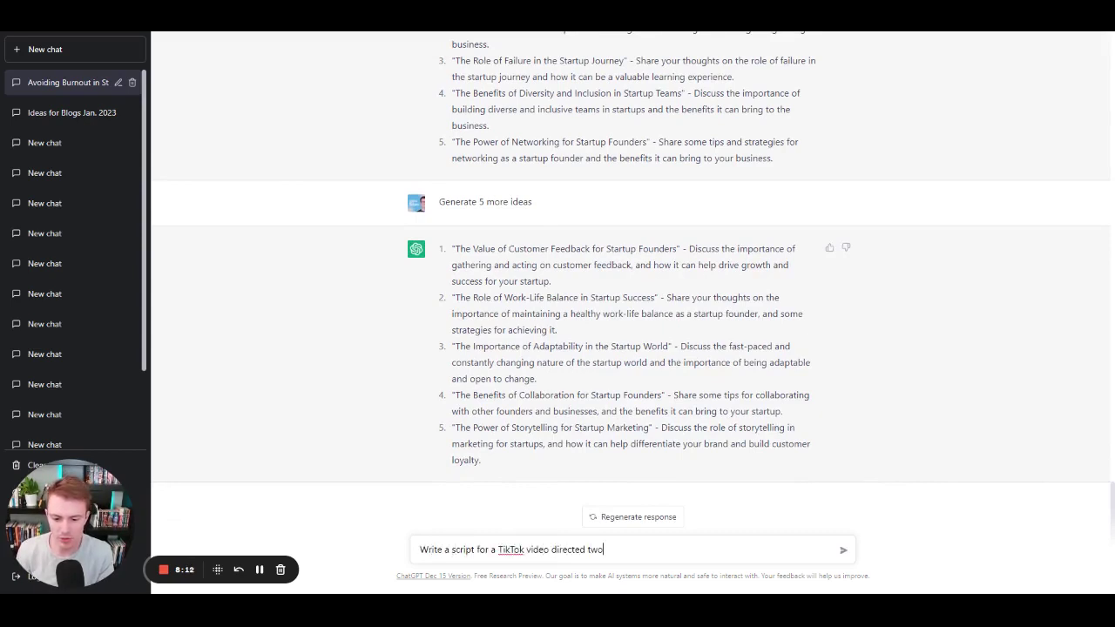
{"action": "type", "text": "ards startup founders. Include a so"}
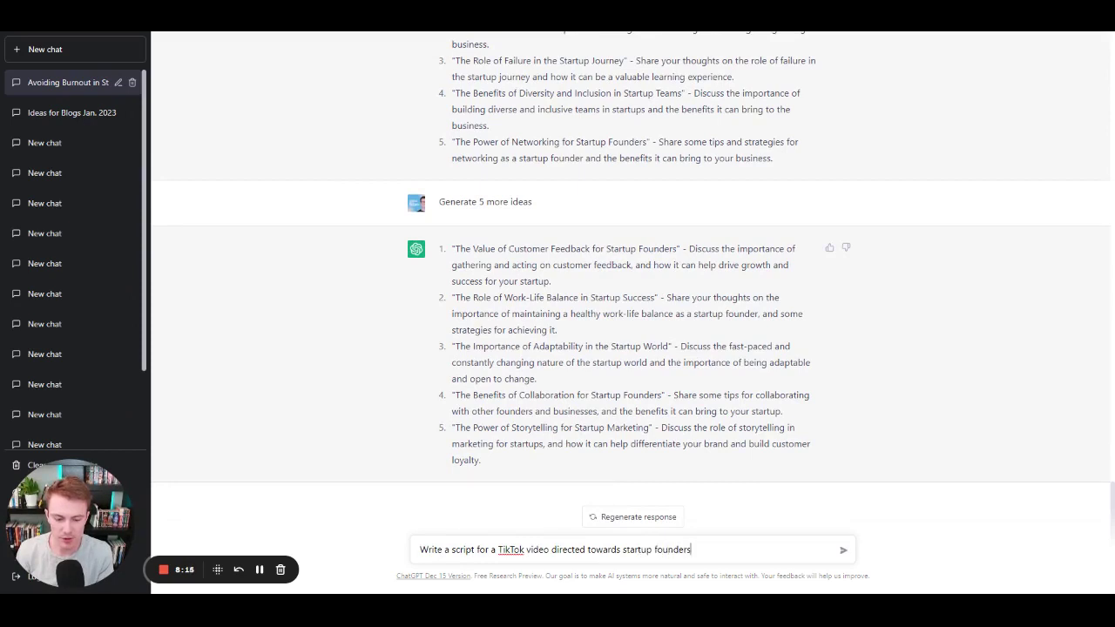
{"action": "key", "text": "BackSpace"}
{"action": "type", "text": "hot list"}
{"action": "key", "text": "BackSpace"}
{"action": "key", "text": "BackSpace"}
{"action": "key", "text": "BackSpace"}
{"action": "key", "text": "BackSpace"}
{"action": "key", "text": "BackSpace"}
{"action": "key", "text": "BackSpace"}
{"action": "key", "text": "BackSpace"}
{"action": "key", "text": "BackSpace"}
{"action": "key", "text": "BackSpace"}
{"action": "key", "text": "BackSpace"}
{"action": "key", "text": "BackSpace"}
{"action": "key", "text": "BackSpace"}
{"action": "key", "text": "BackSpace"}
{"action": "type", "text": "e a "}
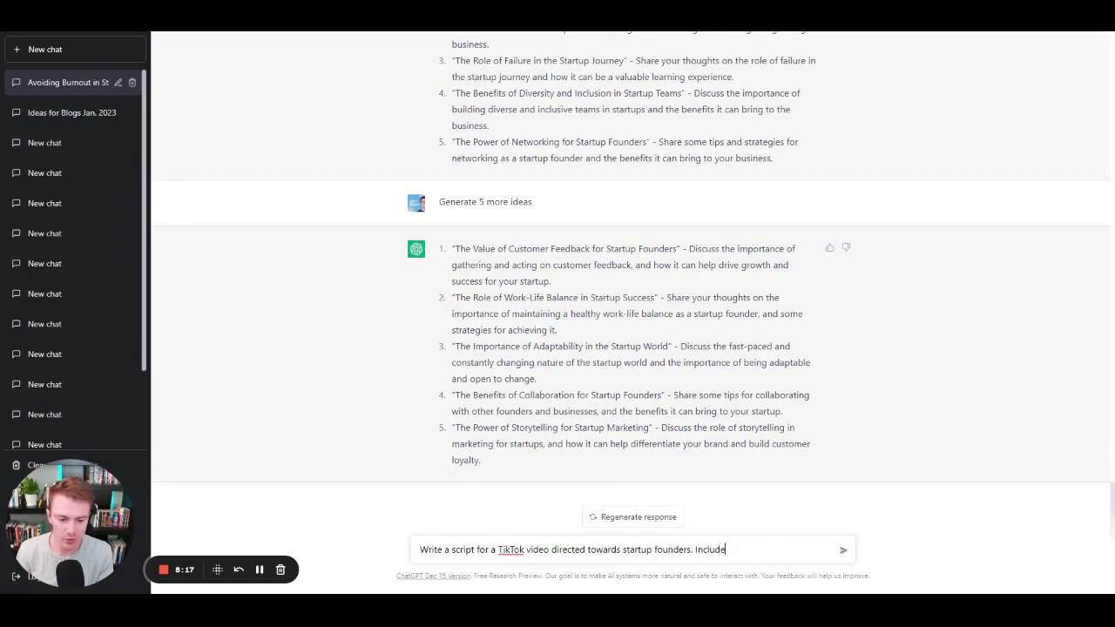
{"action": "type", "text": "shot list (in table fo"}
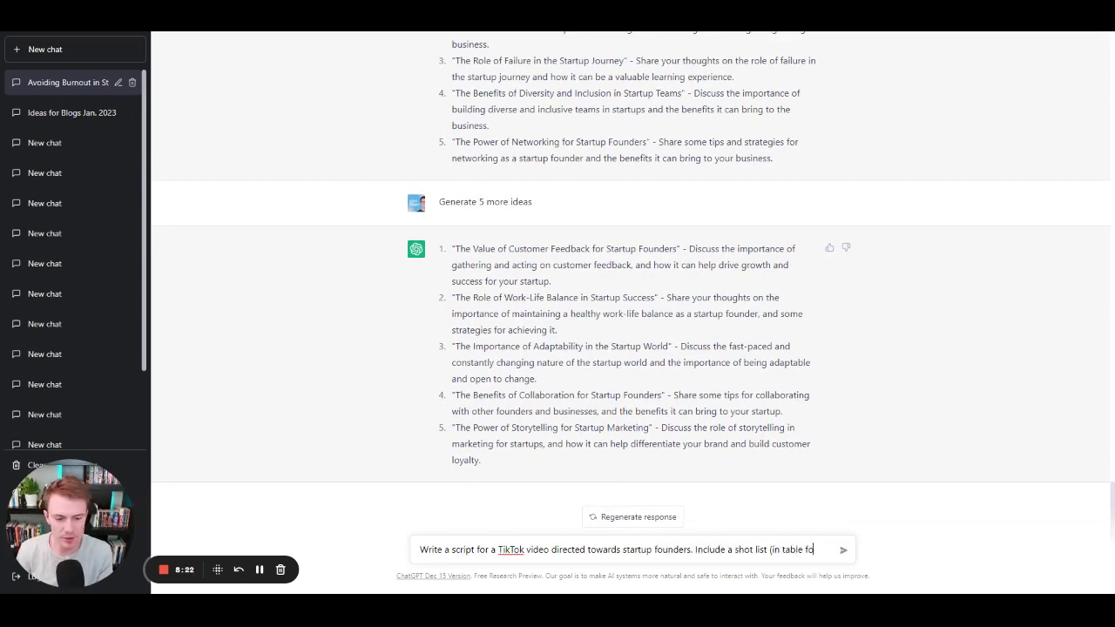
{"action": "type", "text": "rmat)"}
{"action": "key", "text": "Return"}
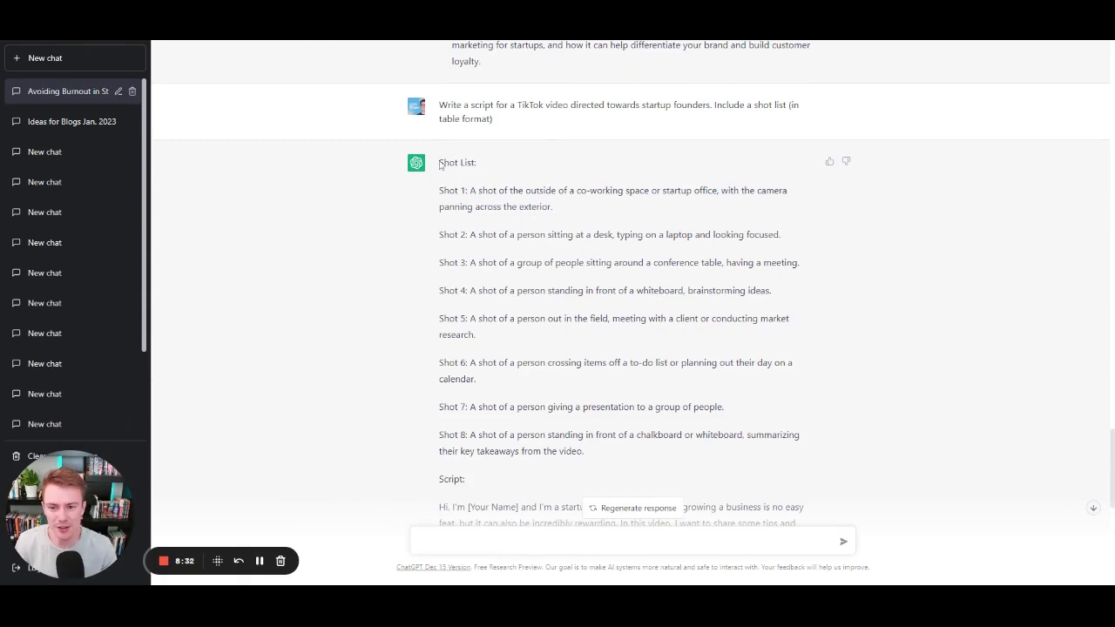
Step: Examine the generated TikTok shot list and script, highlighting the shot list and the [Shot 2] reference in the script
{"action": "left_click_drag", "start_coordinate": [440, 162], "coordinate": [669, 453]}
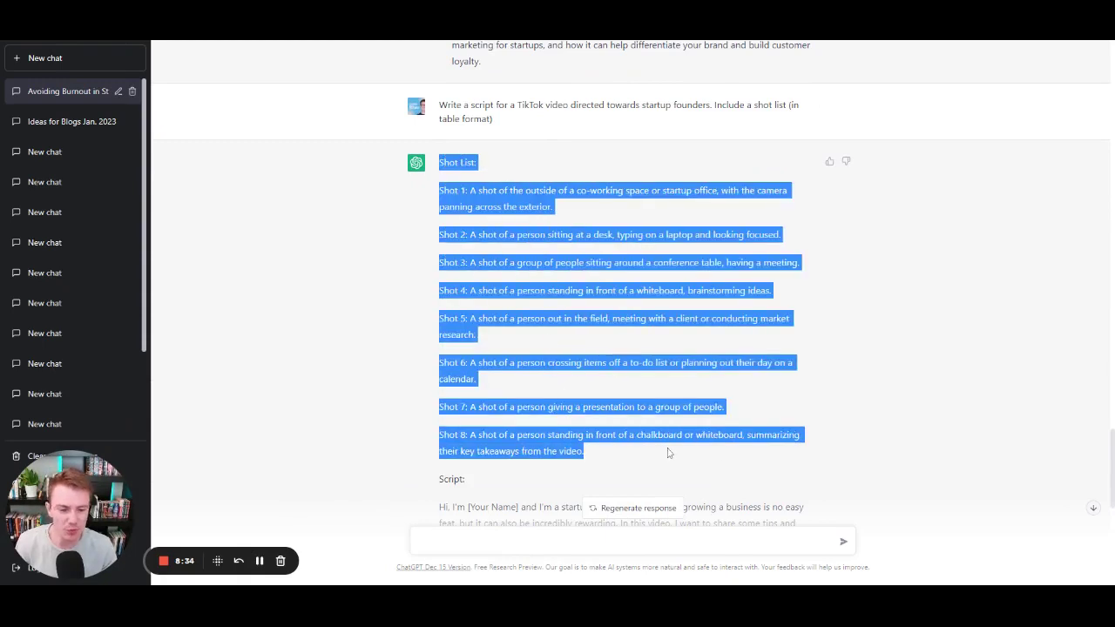
{"action": "left_click", "coordinate": [540, 218]}
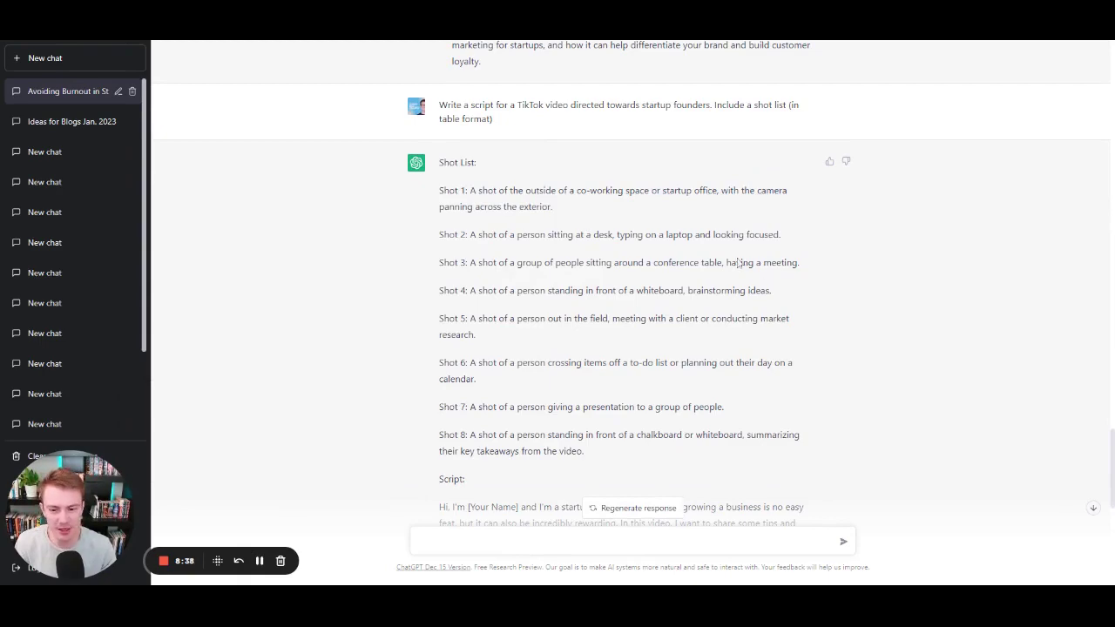
{"action": "scroll", "coordinate": [723, 269], "scroll_direction": "down", "scroll_amount": 2}
{"action": "scroll", "coordinate": [525, 329], "scroll_direction": "down", "scroll_amount": 1}
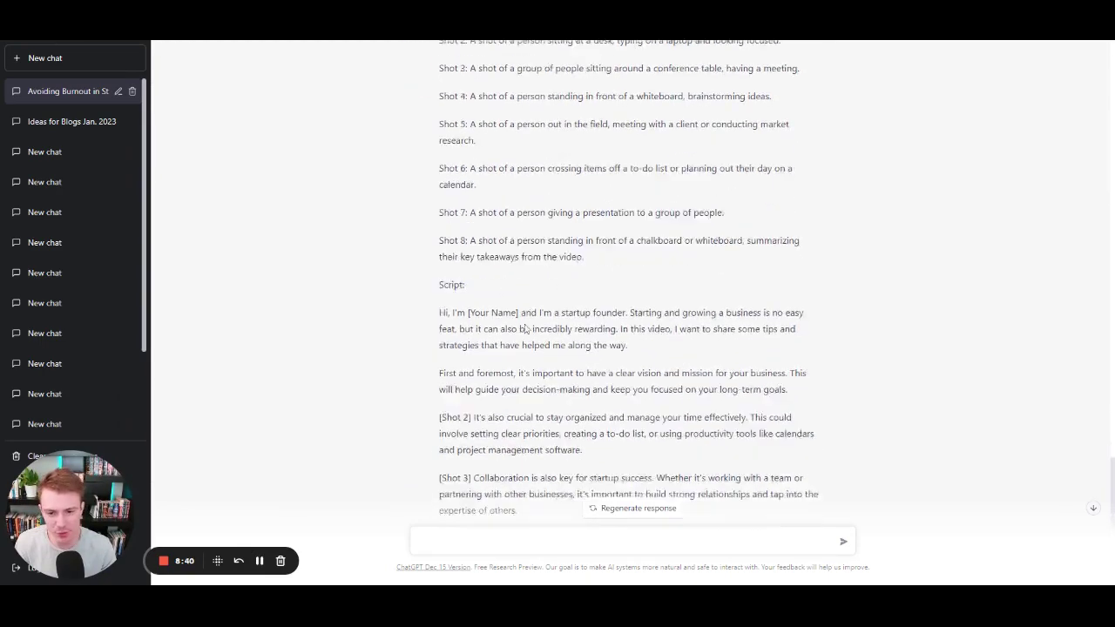
{"action": "scroll", "coordinate": [525, 329], "scroll_direction": "down", "scroll_amount": 2}
{"action": "scroll", "coordinate": [526, 329], "scroll_direction": "up", "scroll_amount": 1}
{"action": "left_click_drag", "start_coordinate": [440, 218], "coordinate": [798, 296]}
{"action": "left_click", "coordinate": [527, 330]}
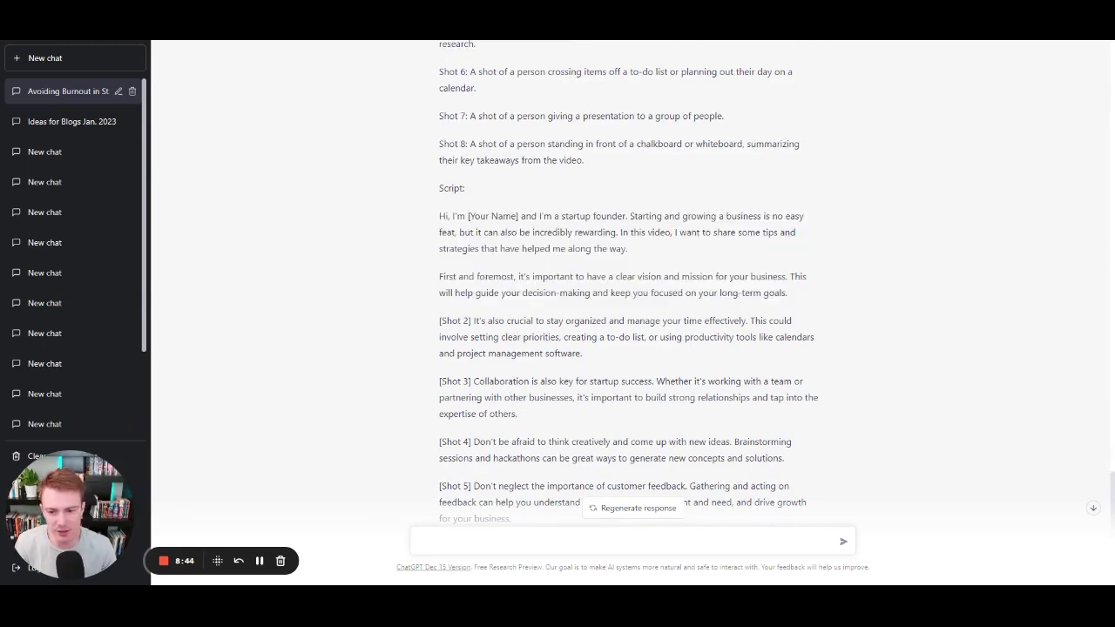
{"action": "left_click_drag", "start_coordinate": [474, 321], "coordinate": [440, 321]}
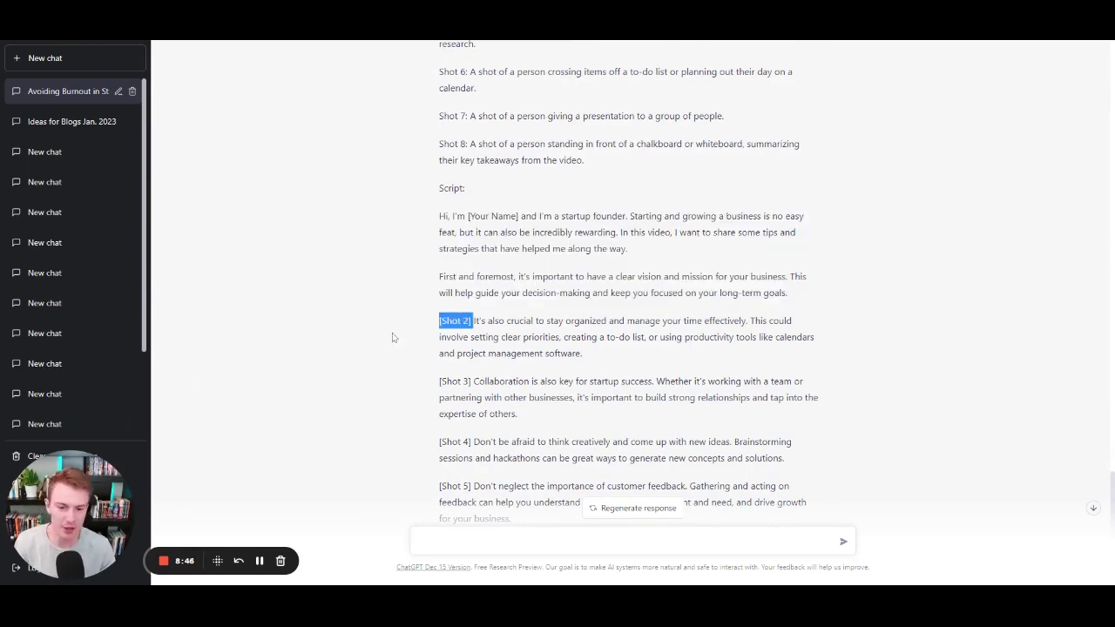
{"action": "scroll", "coordinate": [428, 195], "scroll_direction": "up", "scroll_amount": 2}
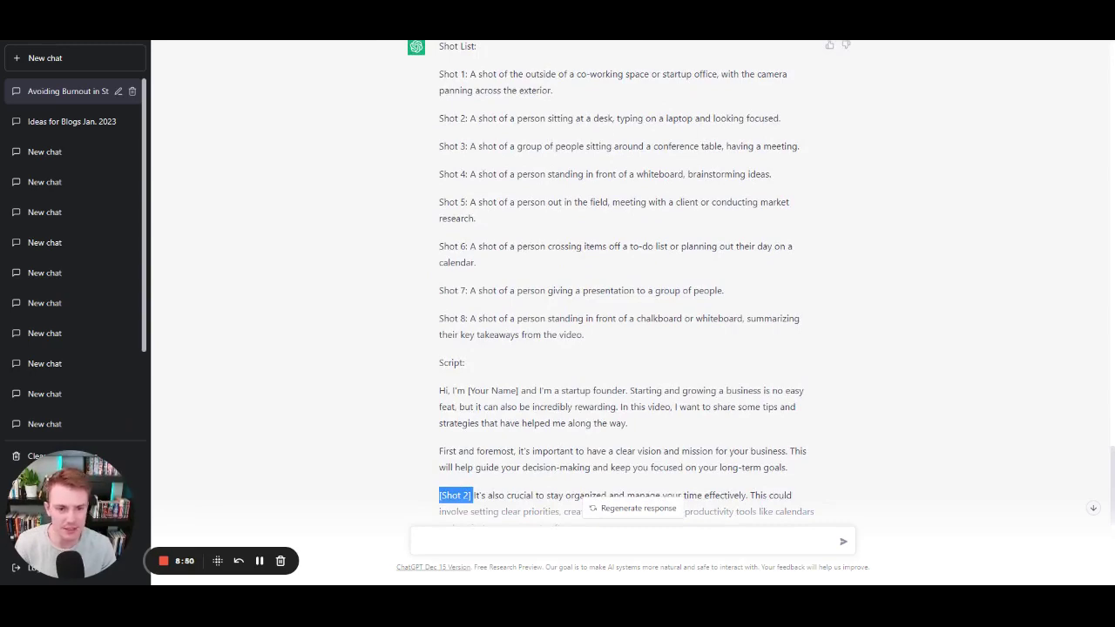
Step: Read the TikTok script through [Shot 8] and compare its shot references with the descriptions in the shot list
{"action": "scroll", "coordinate": [695, 253], "scroll_direction": "down", "scroll_amount": 3}
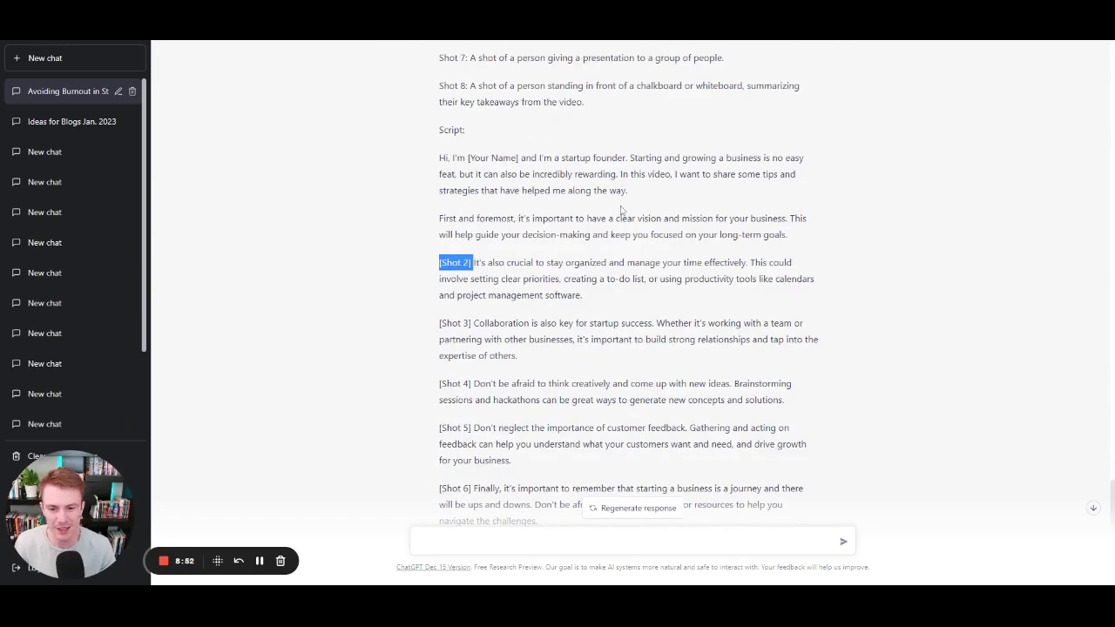
{"action": "scroll", "coordinate": [627, 305], "scroll_direction": "down", "scroll_amount": 1}
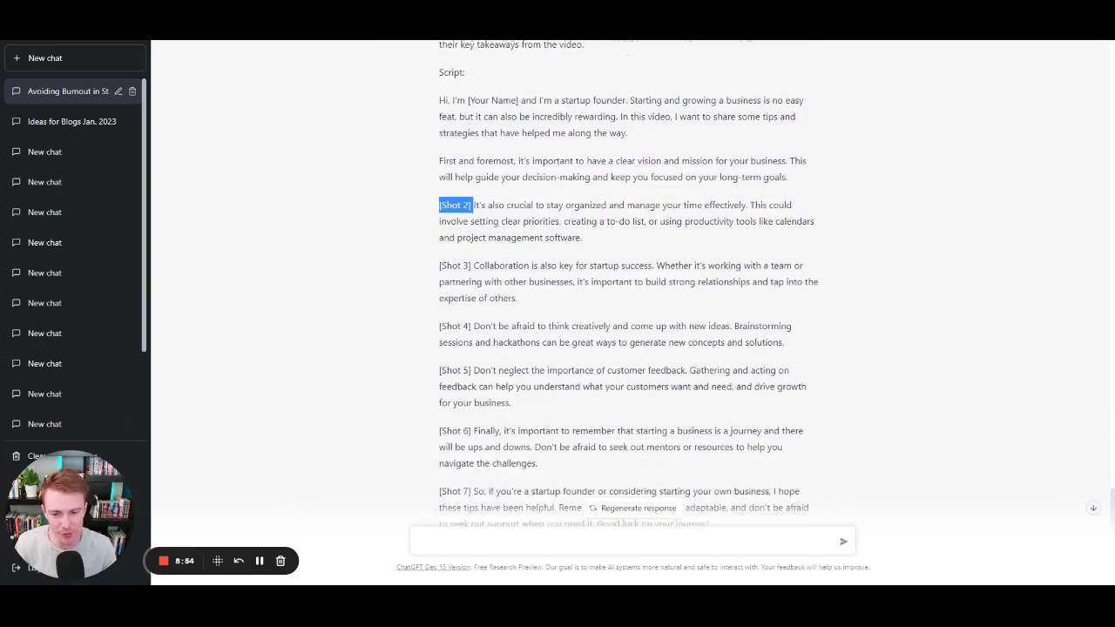
{"action": "scroll", "coordinate": [628, 279], "scroll_direction": "down", "scroll_amount": 2}
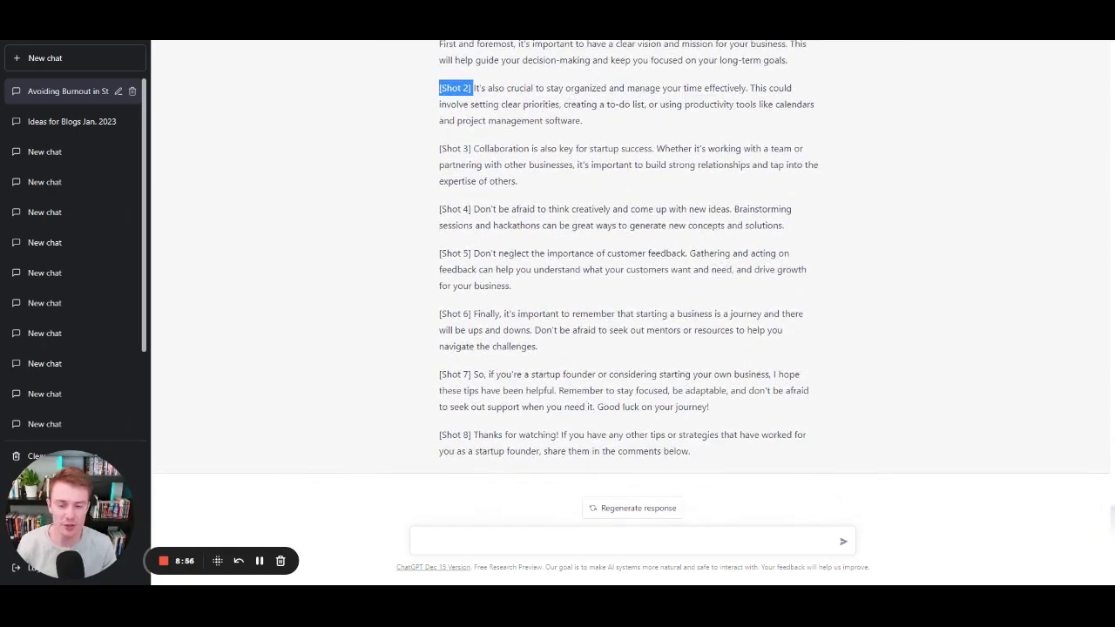
{"action": "scroll", "coordinate": [628, 305], "scroll_direction": "up", "scroll_amount": 4}
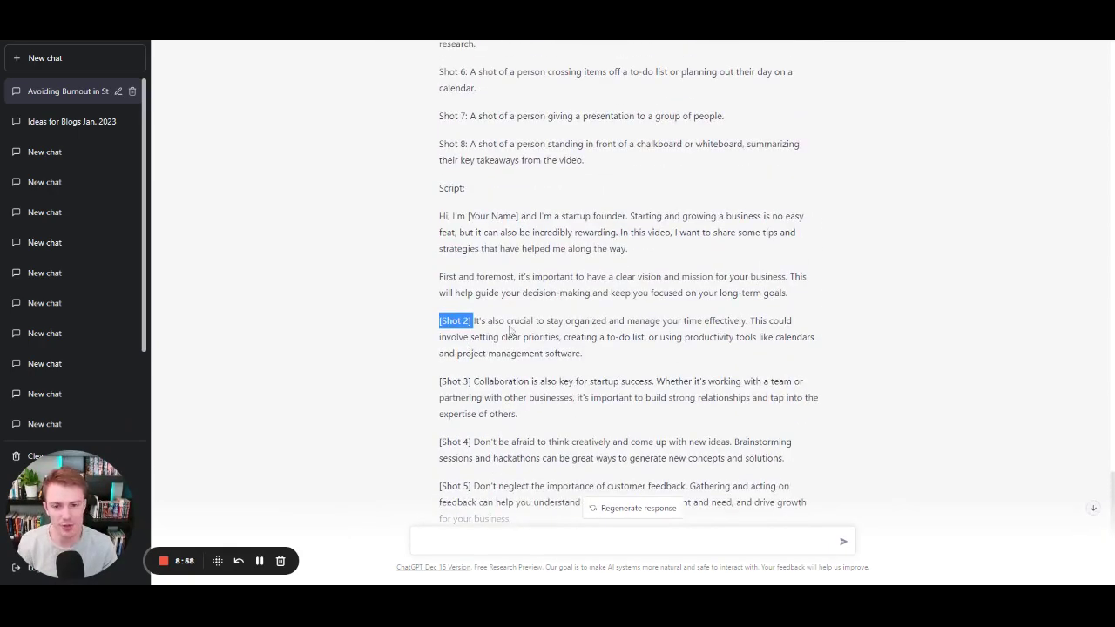
{"action": "scroll", "coordinate": [627, 305], "scroll_direction": "up", "scroll_amount": 3}
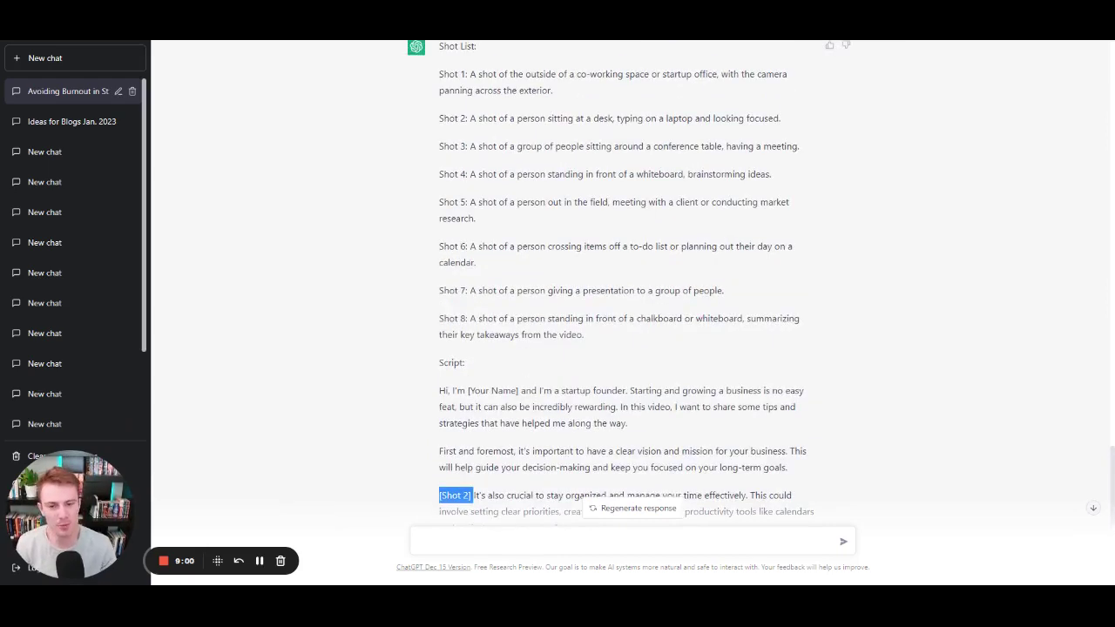
{"action": "scroll", "coordinate": [627, 305], "scroll_direction": "up", "scroll_amount": 1}
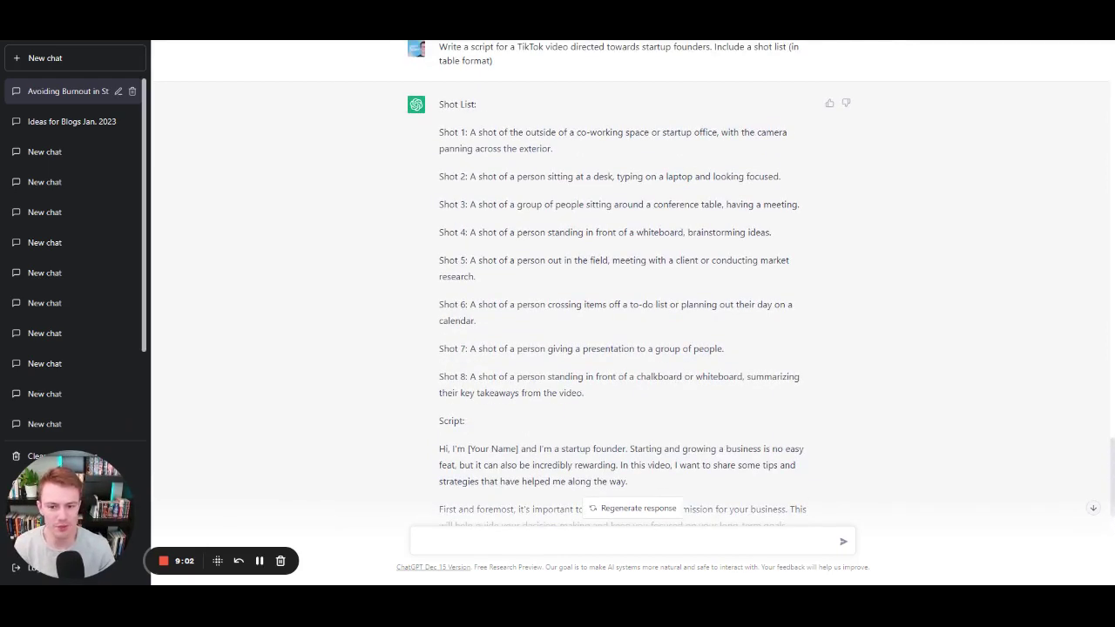
{"action": "scroll", "coordinate": [538, 290], "scroll_direction": "down", "scroll_amount": 2}
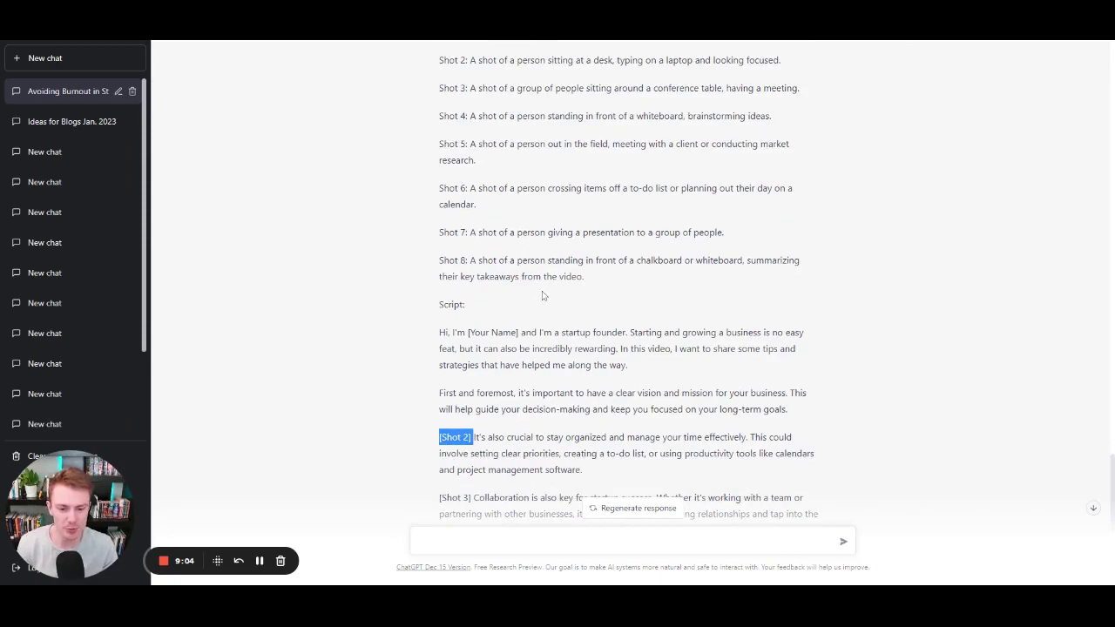
{"action": "scroll", "coordinate": [542, 297], "scroll_direction": "down", "scroll_amount": 2}
{"action": "scroll", "coordinate": [542, 296], "scroll_direction": "up", "scroll_amount": 3}
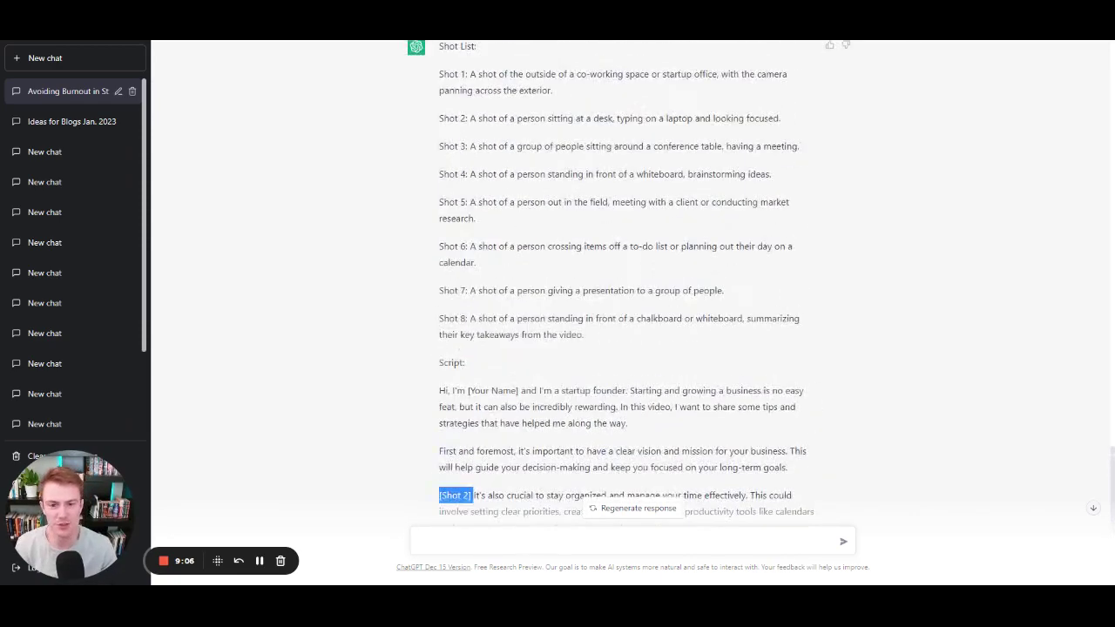
Step: Highlight the Shot 4 whiteboard description in the shot list and review the script's numbered shot sections
{"action": "scroll", "coordinate": [627, 288], "scroll_direction": "up", "scroll_amount": 1}
{"action": "double_click", "coordinate": [606, 232]}
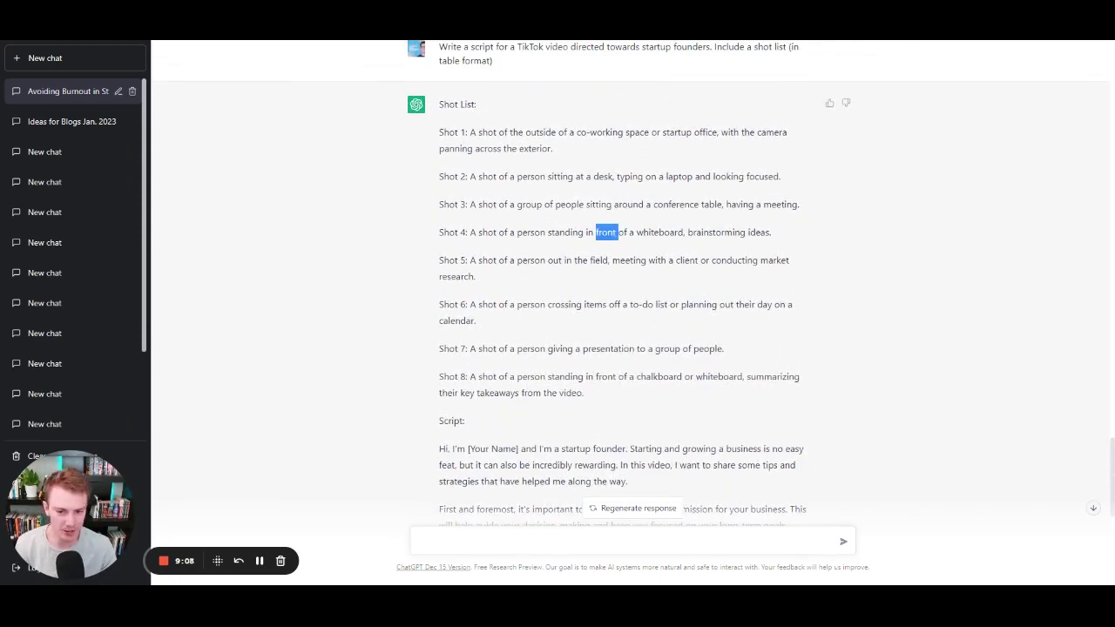
{"action": "triple_click", "coordinate": [607, 231]}
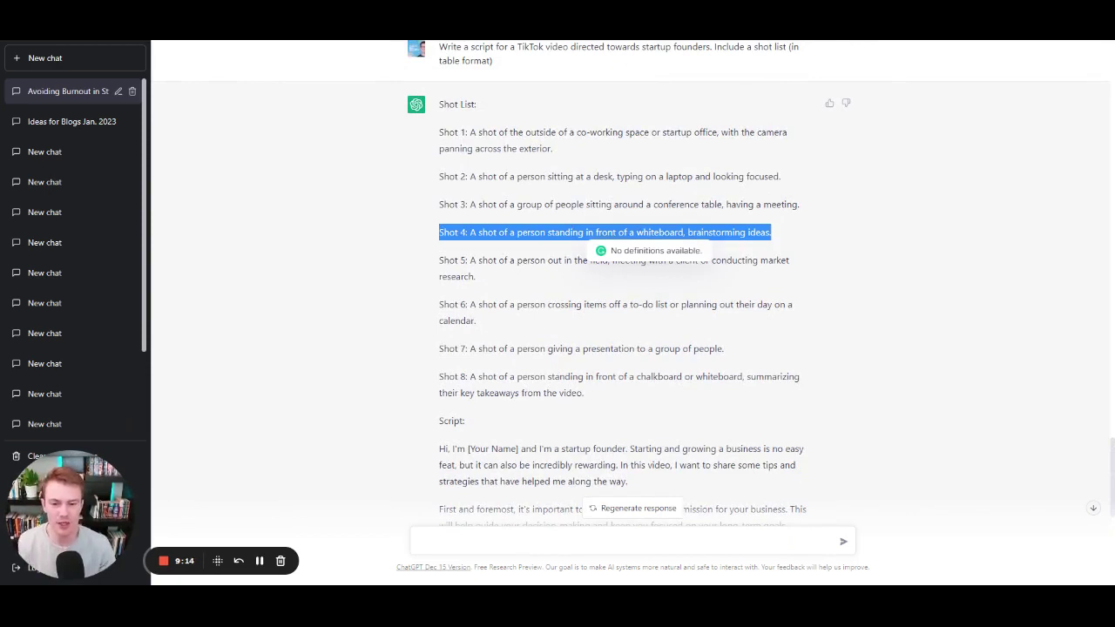
{"action": "scroll", "coordinate": [587, 299], "scroll_direction": "down", "scroll_amount": 5}
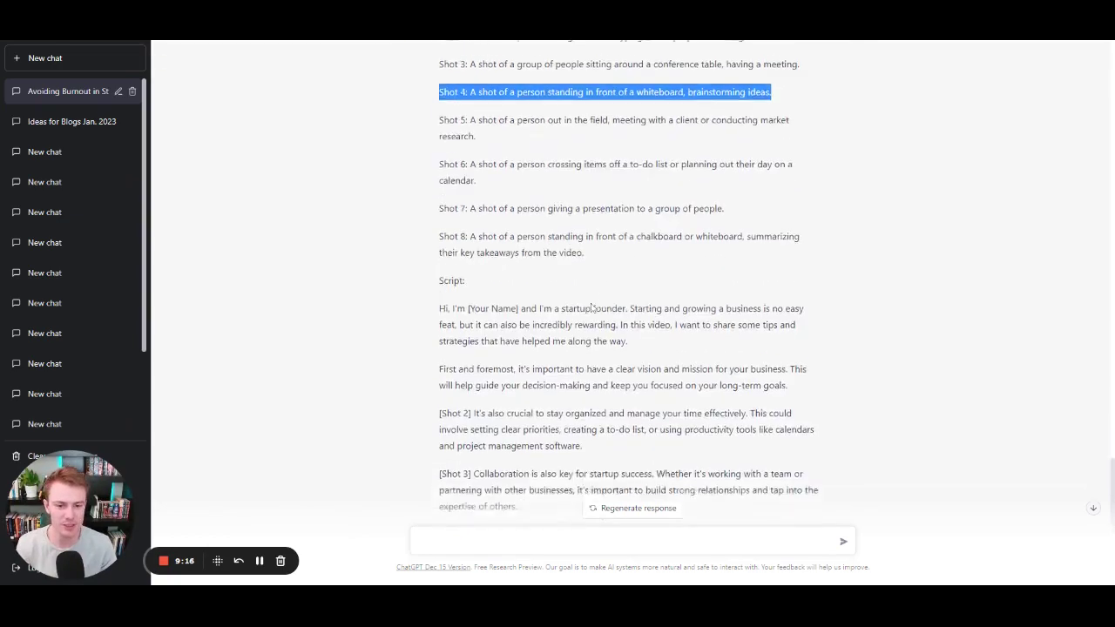
{"action": "scroll", "coordinate": [587, 299], "scroll_direction": "down", "scroll_amount": 1}
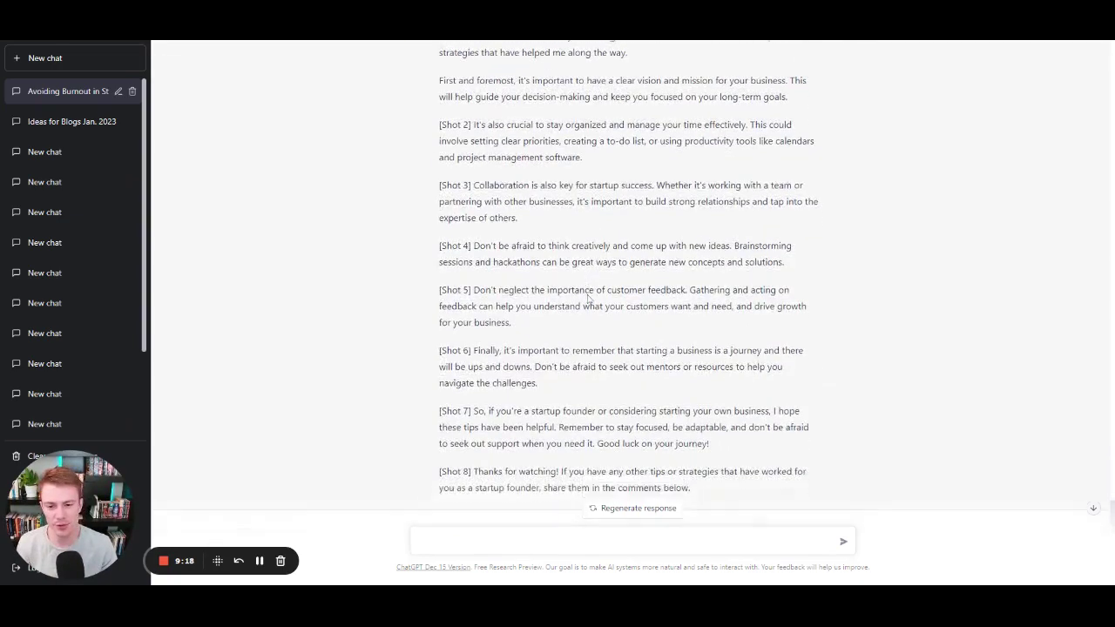